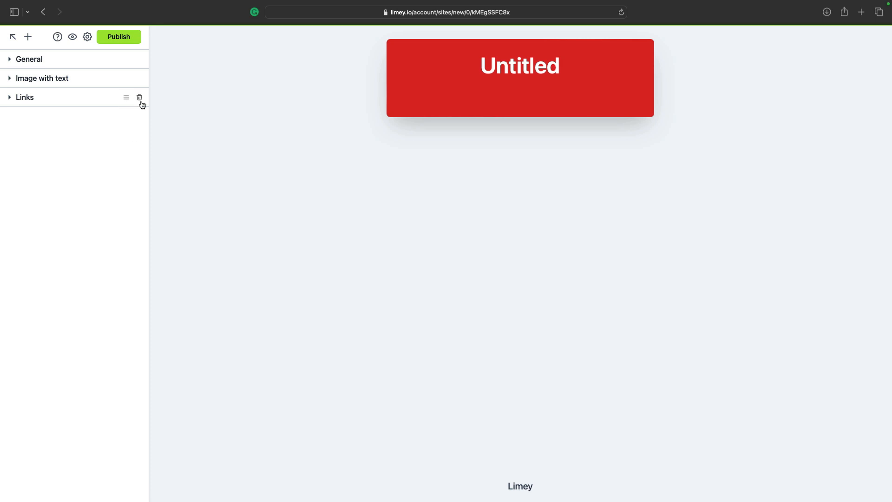
- Delete the Links block and the Image with text block from the page
{"action": "left_click", "coordinate": [141, 101]}
{"action": "left_click", "coordinate": [139, 78]}
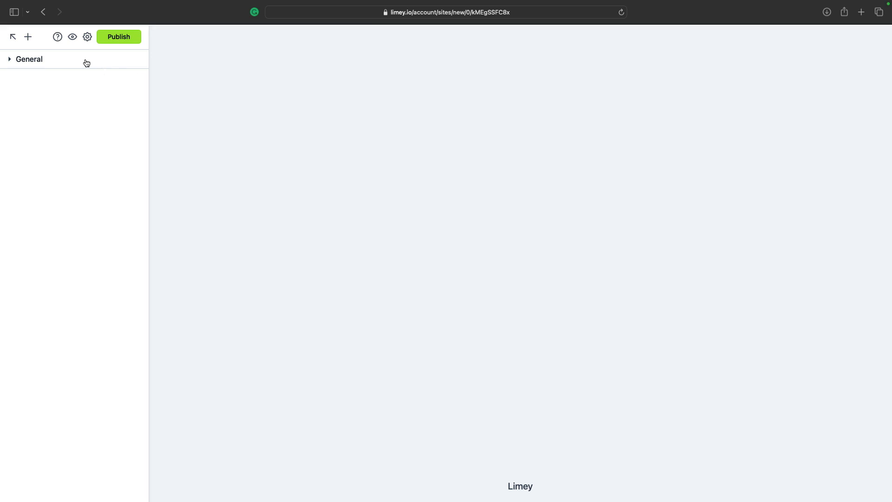
- Add Hero, Image gallery and Image with text blocks to the page, in that order
{"action": "left_click", "coordinate": [28, 37]}
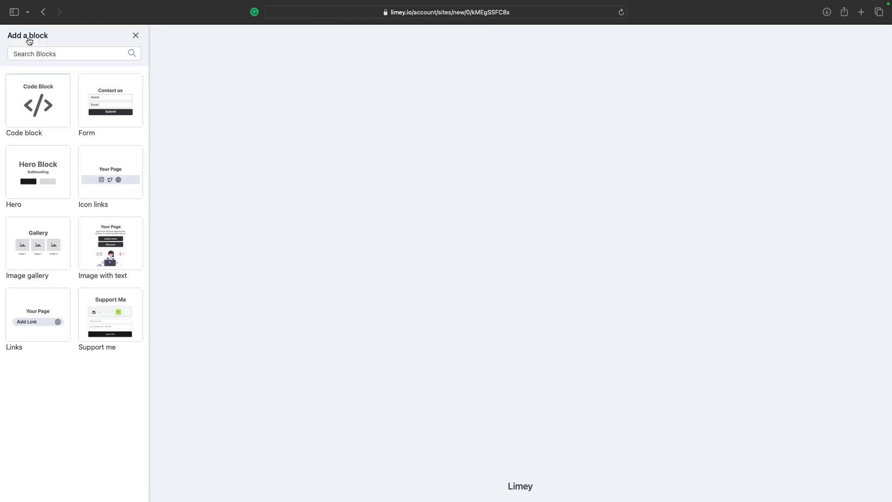
{"action": "left_click", "coordinate": [40, 183]}
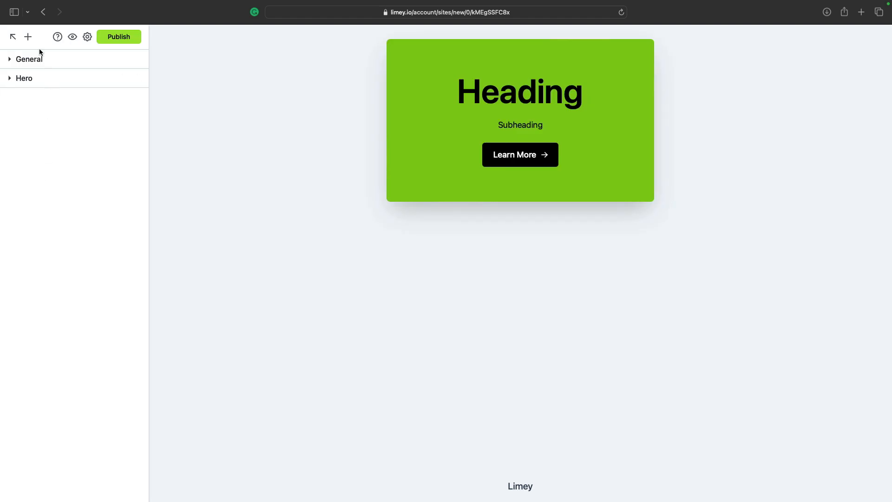
{"action": "left_click", "coordinate": [28, 37]}
{"action": "left_click", "coordinate": [56, 231]}
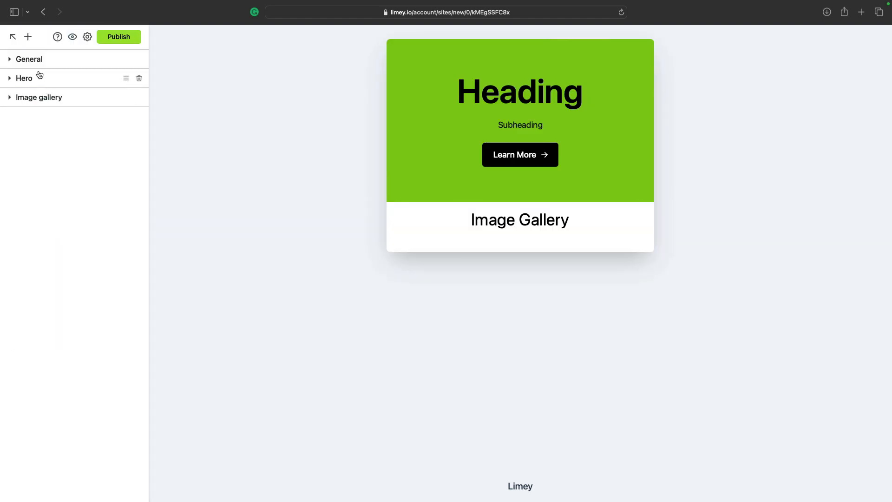
{"action": "left_click", "coordinate": [28, 37]}
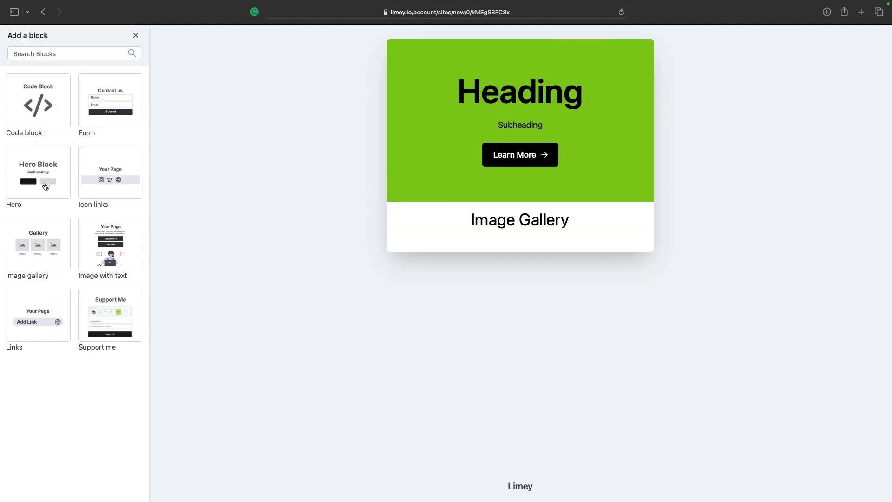
{"action": "left_click", "coordinate": [99, 255]}
- Rename the Image with text block to Footer
{"action": "double_click", "coordinate": [47, 116]}
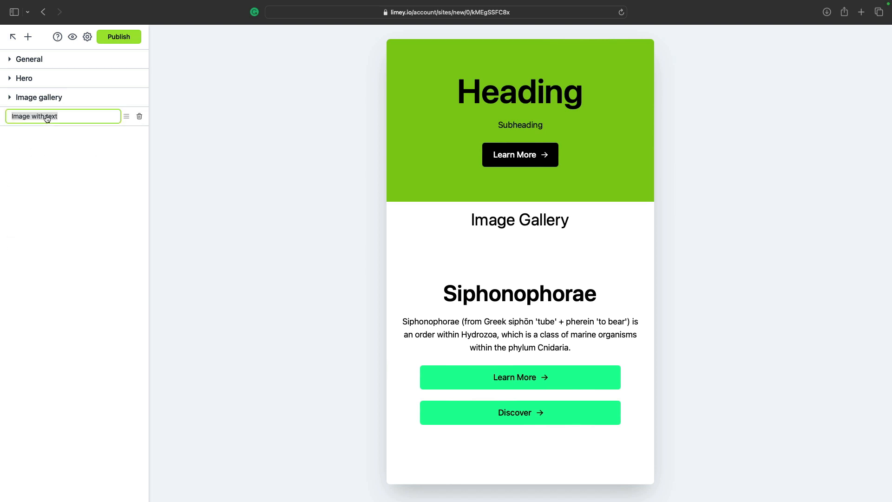
{"action": "type", "text": "Pooter"}
{"action": "key", "text": "Return"}
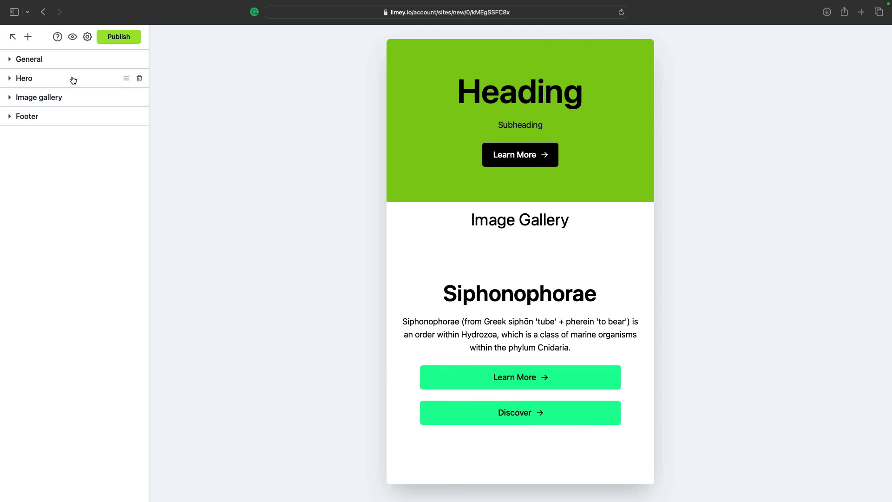
{"action": "left_click", "coordinate": [67, 59]}
- Switch the General layout from Card to Wide so sections span full width
{"action": "scroll", "coordinate": [271, 157], "scroll_direction": "down", "scroll_amount": 2}
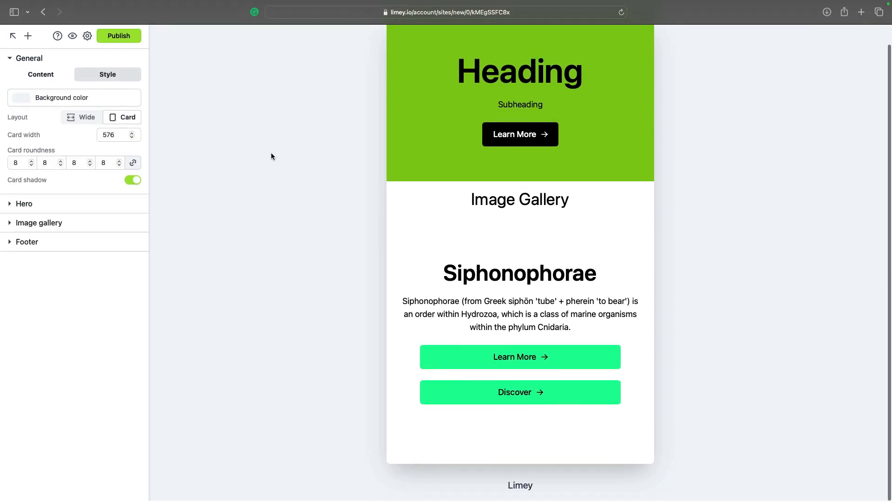
{"action": "scroll", "coordinate": [272, 157], "scroll_direction": "up", "scroll_amount": 2}
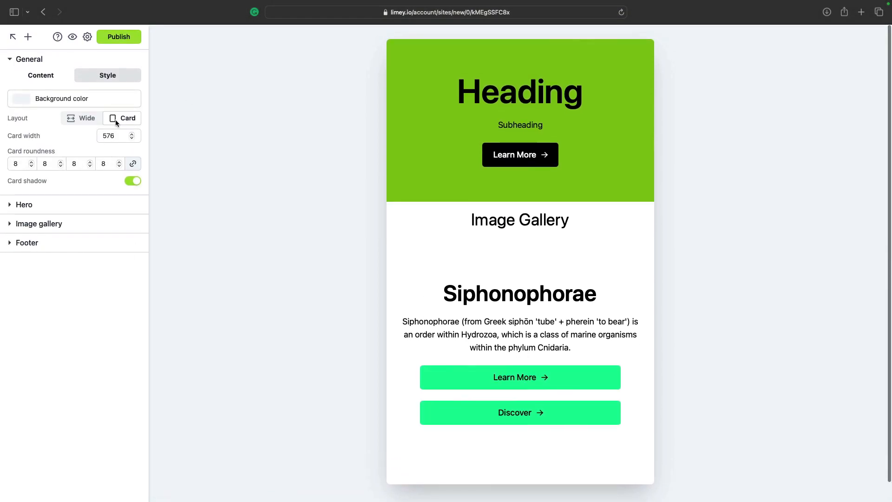
{"action": "left_click", "coordinate": [83, 118]}
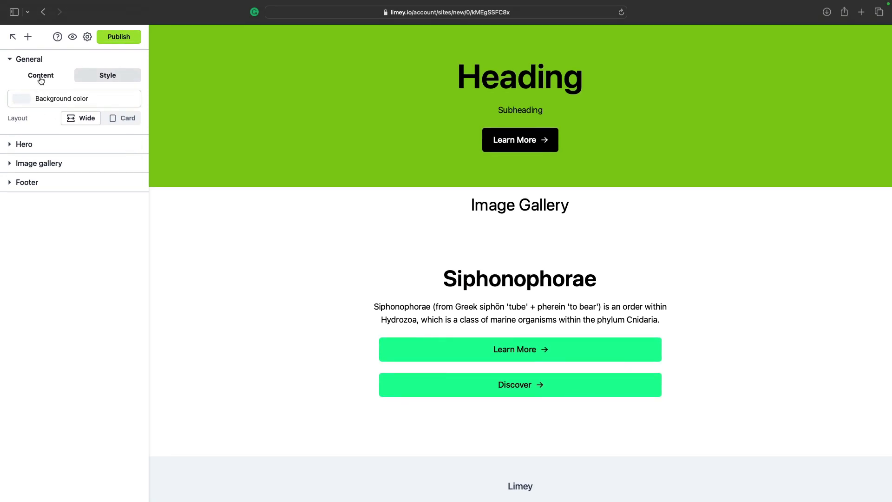
{"action": "left_click", "coordinate": [19, 59]}
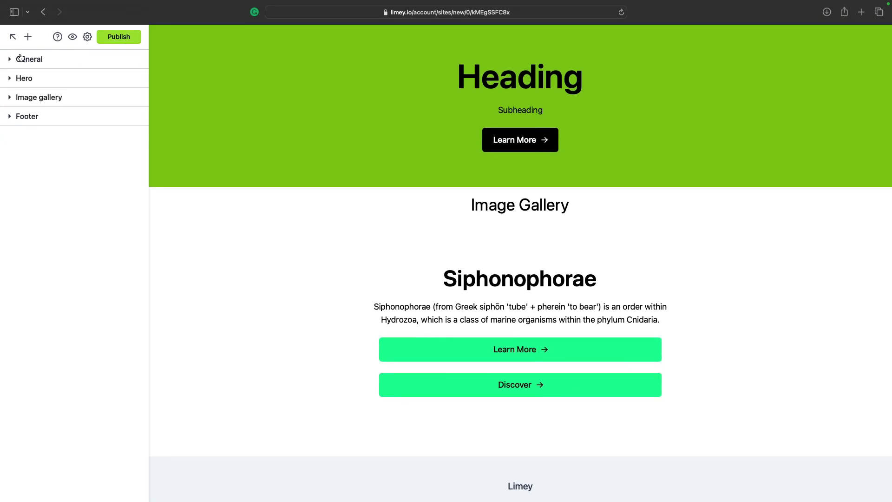
- Change the hero heading text to 'Welcome to my company!'
{"action": "left_click", "coordinate": [32, 82]}
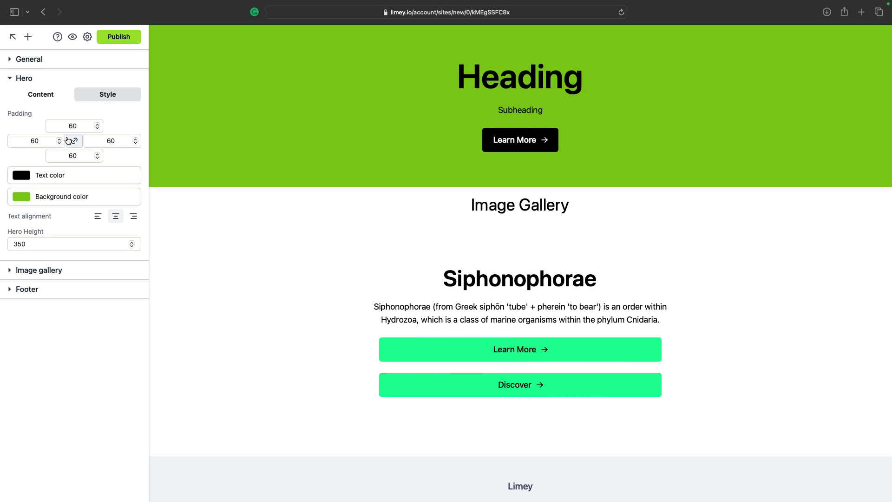
{"action": "left_click", "coordinate": [42, 96]}
{"action": "double_click", "coordinate": [59, 159]}
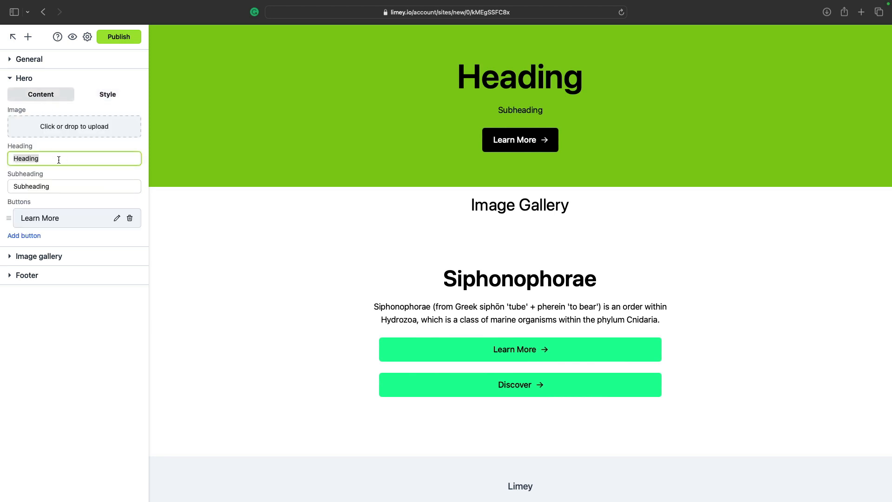
{"action": "type", "text": "Welcome to my"}
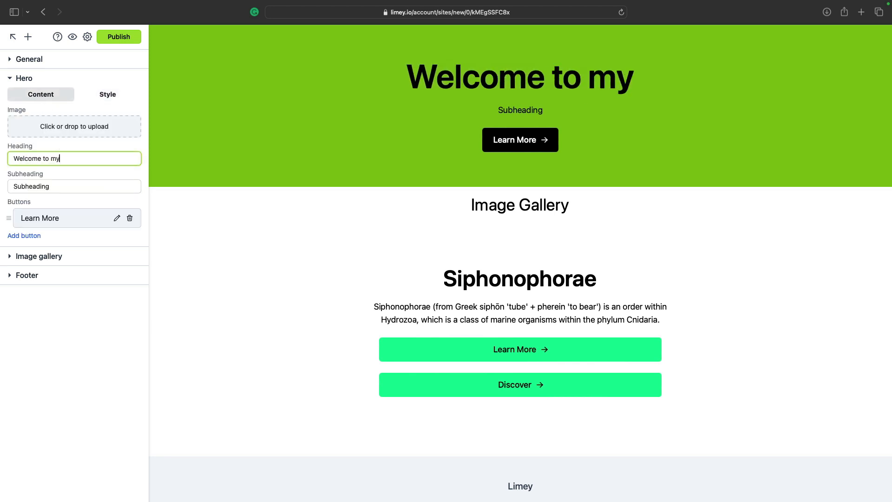
{"action": "type", "text": " company!"}
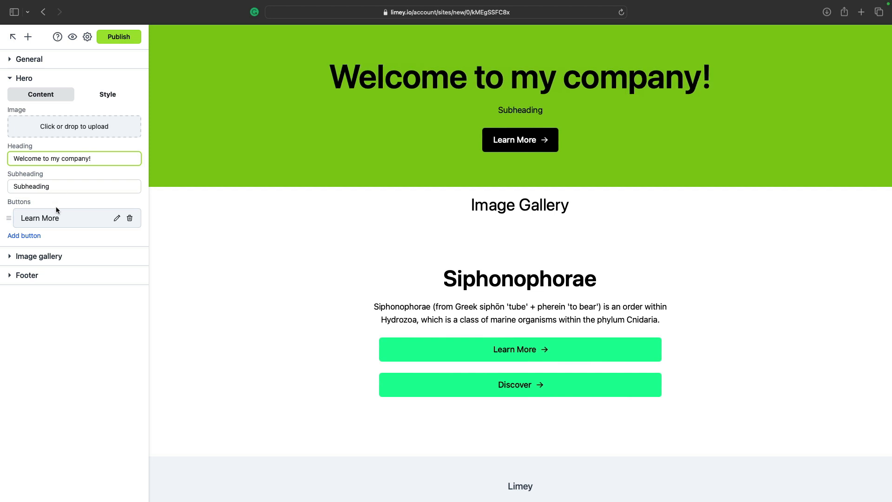
- Clear the hero subheading and remove the Learn More button
{"action": "double_click", "coordinate": [58, 186]}
{"action": "key", "text": "BackSpace"}
{"action": "left_click", "coordinate": [129, 218]}
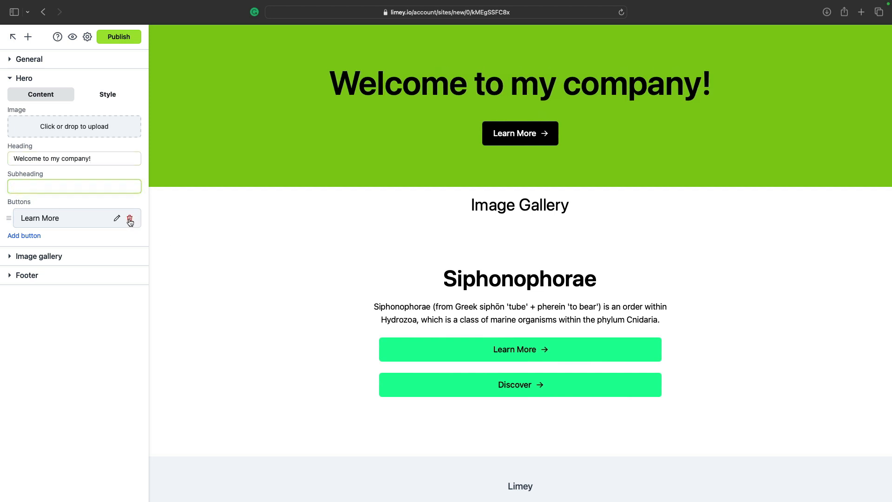
{"action": "left_click", "coordinate": [48, 78]}
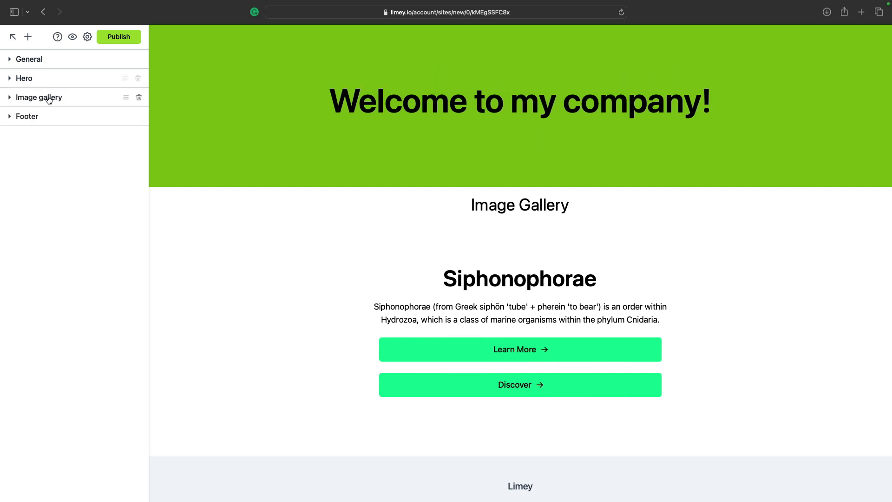
- Upload six interior photos, including the bedroom photo, into the image gallery
{"action": "left_click", "coordinate": [48, 97]}
{"action": "left_click", "coordinate": [73, 206]}
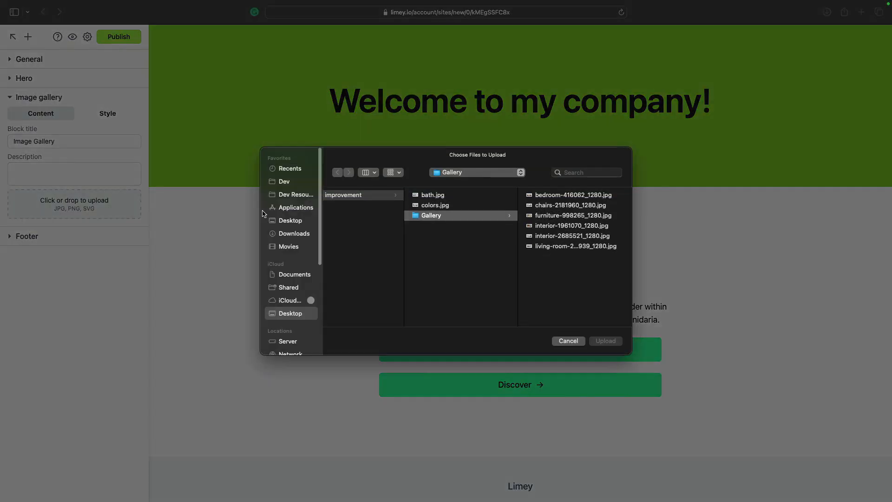
{"action": "left_click_drag", "start_coordinate": [587, 281], "coordinate": [558, 196]}
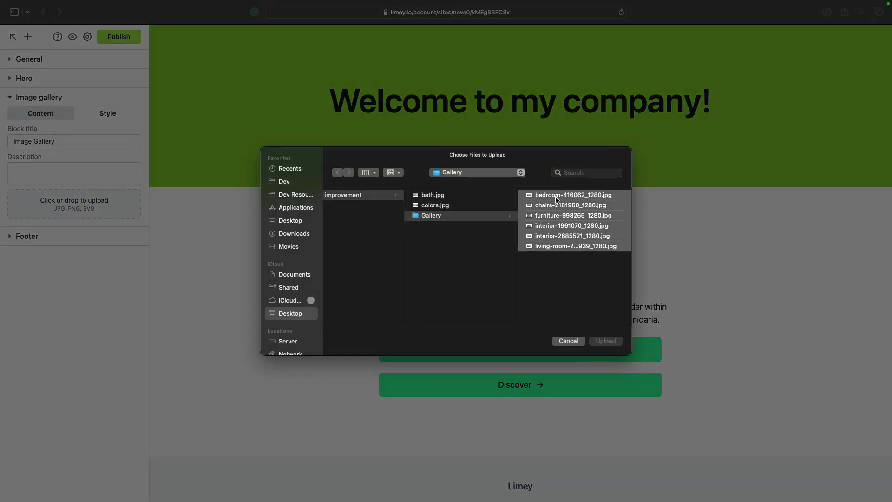
{"action": "left_click", "coordinate": [606, 341]}
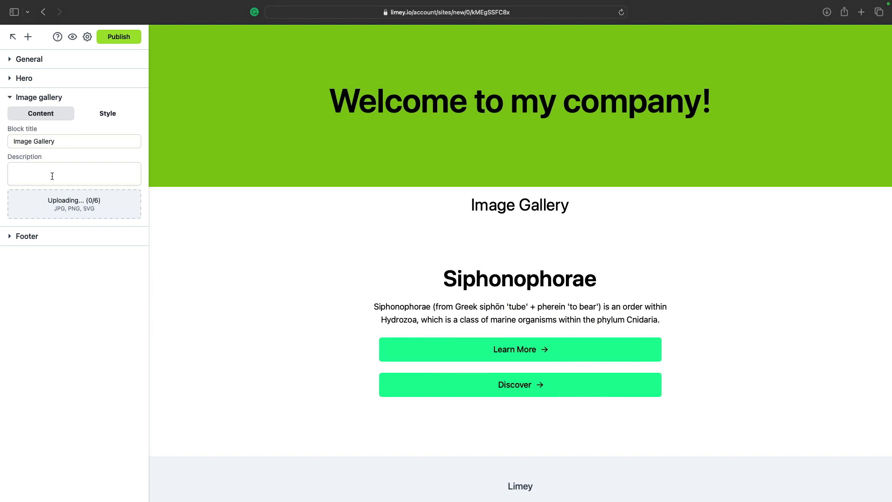
- Style the gallery with roundness 8, image wrap width 300 and titles below images
{"action": "left_click", "coordinate": [108, 114]}
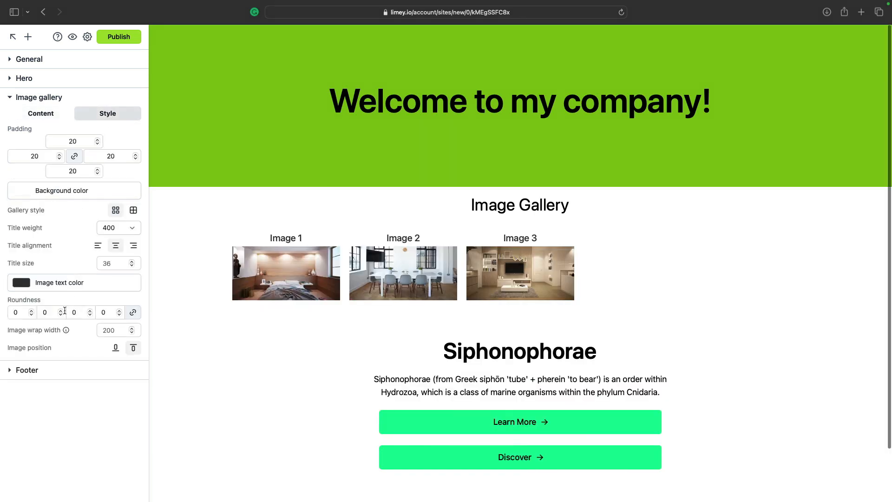
{"action": "left_click", "coordinate": [61, 310]}
{"action": "left_click", "coordinate": [61, 314]}
{"action": "left_click", "coordinate": [61, 314]}
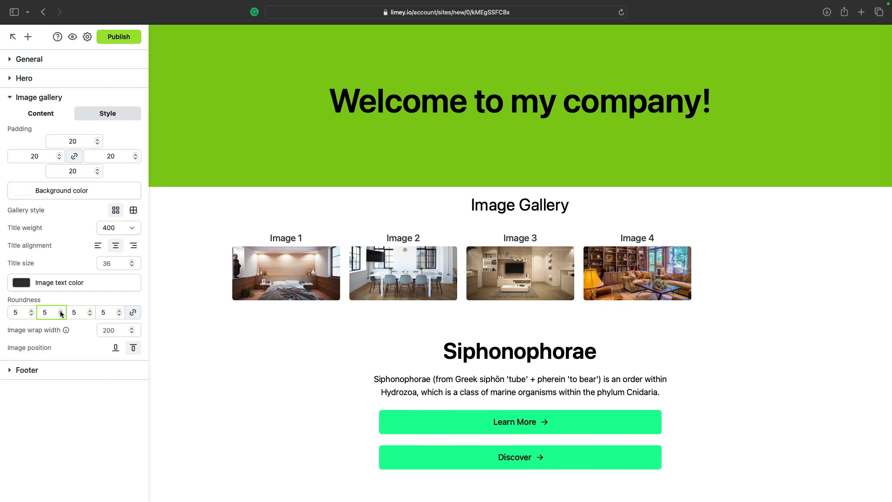
{"action": "left_click", "coordinate": [61, 314]}
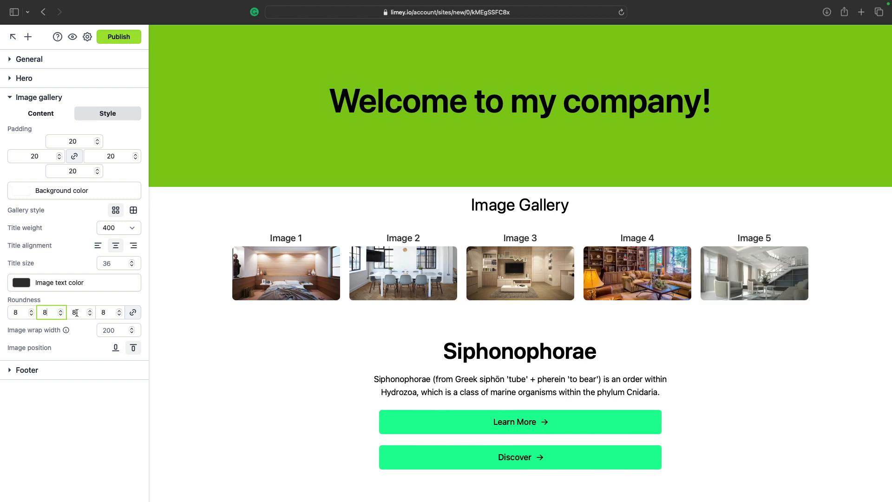
{"action": "left_click", "coordinate": [117, 331]}
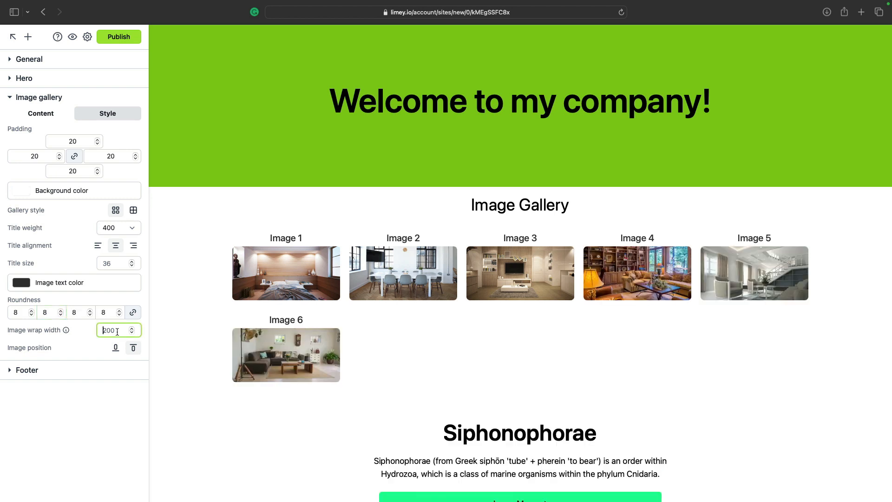
{"action": "type", "text": "300"}
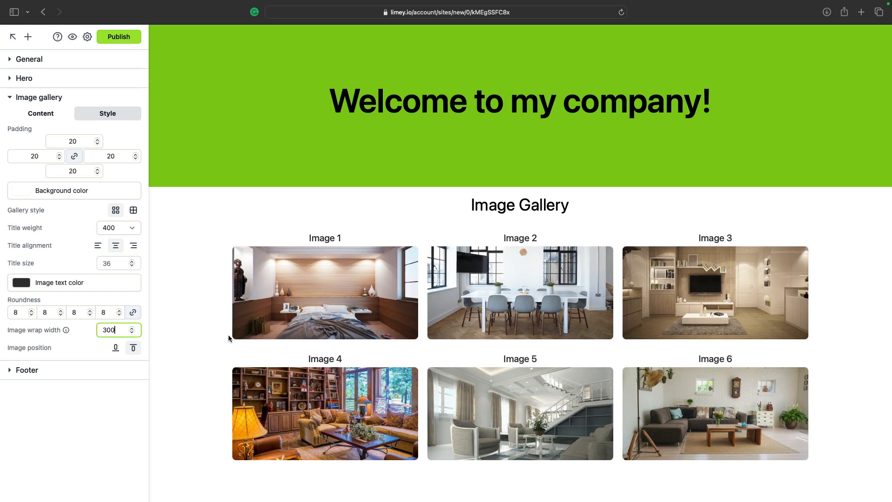
{"action": "left_click", "coordinate": [116, 348]}
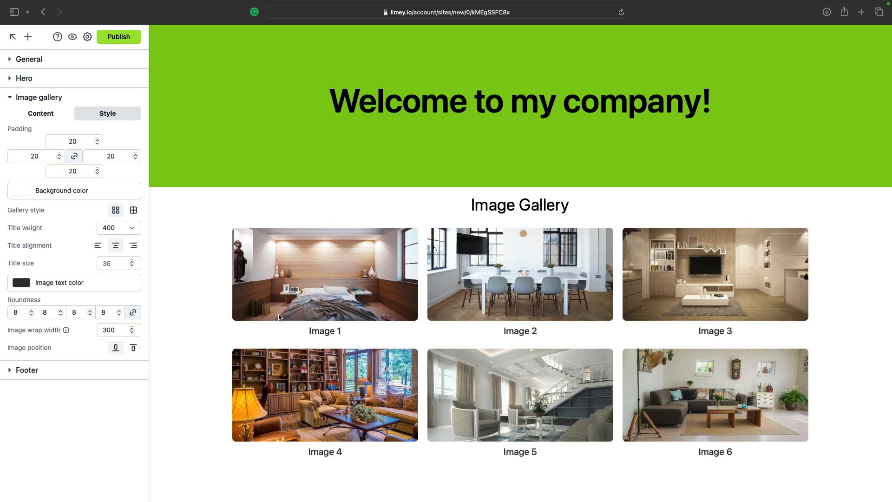
{"action": "scroll", "coordinate": [278, 314], "scroll_direction": "down", "scroll_amount": 2}
{"action": "scroll", "coordinate": [279, 318], "scroll_direction": "up", "scroll_amount": 2}
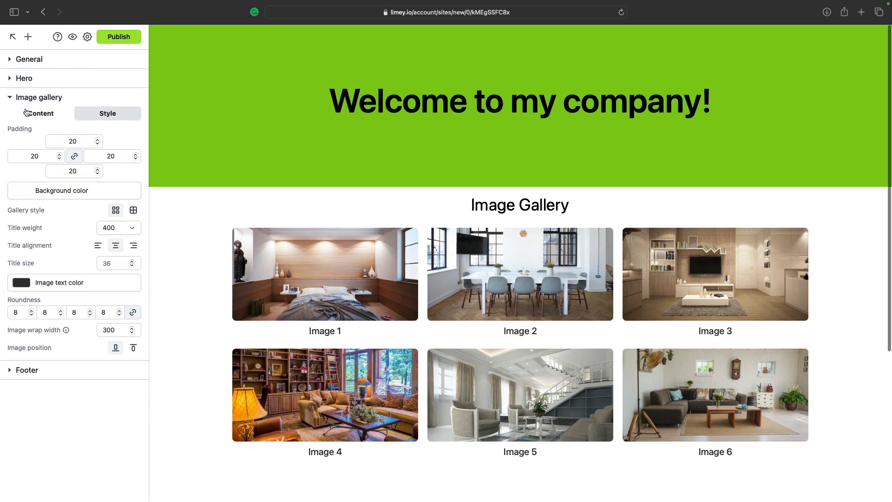
- Change the gallery heading to Portfolio
{"action": "left_click", "coordinate": [28, 114]}
{"action": "left_click", "coordinate": [70, 147]}
{"action": "key", "text": "shift+alt+Left"}
{"action": "key", "text": "shift+alt+Left"}
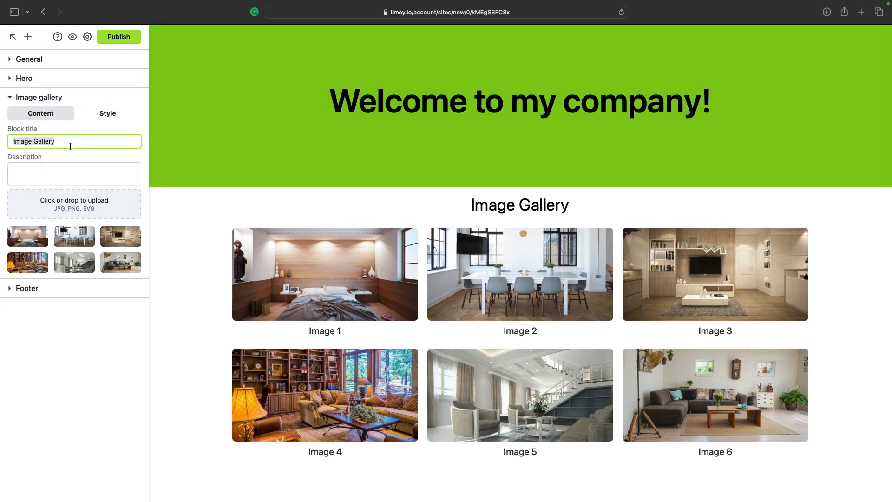
{"action": "type", "text": "Portfolio"}
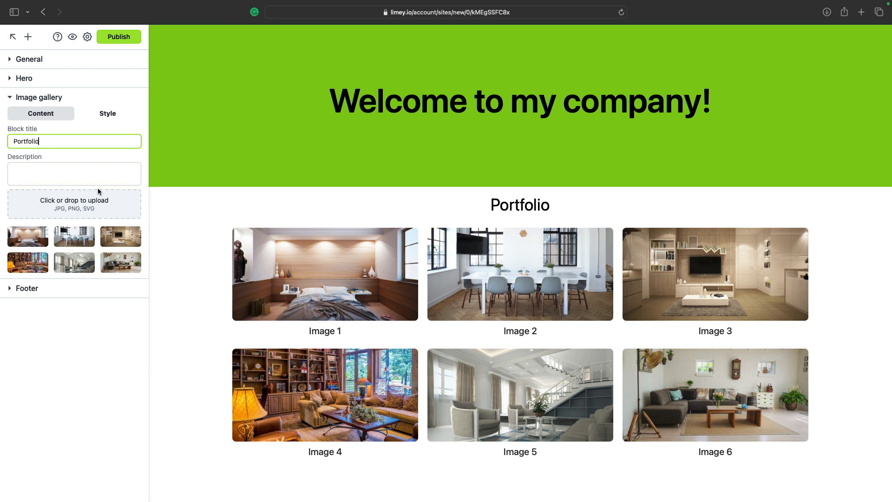
{"action": "scroll", "coordinate": [188, 213], "scroll_direction": "down", "scroll_amount": 5}
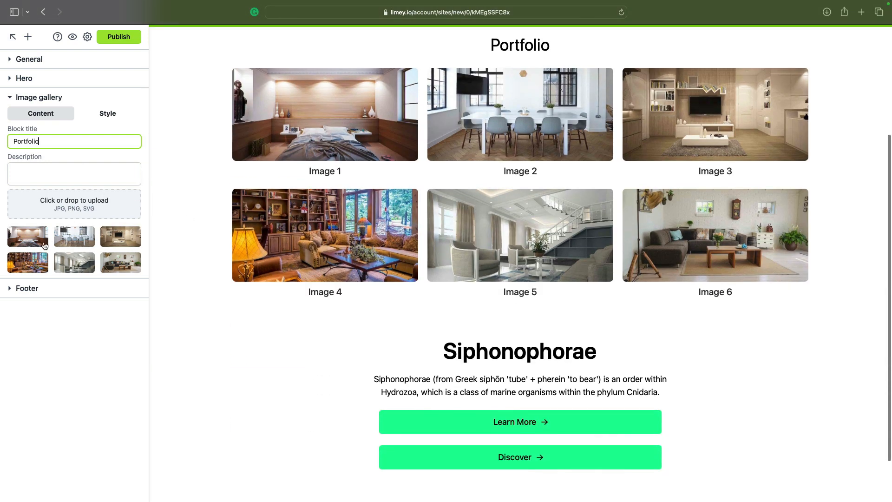
- Title the first gallery image Bedroom and the third Living Room
{"action": "left_click", "coordinate": [38, 239]}
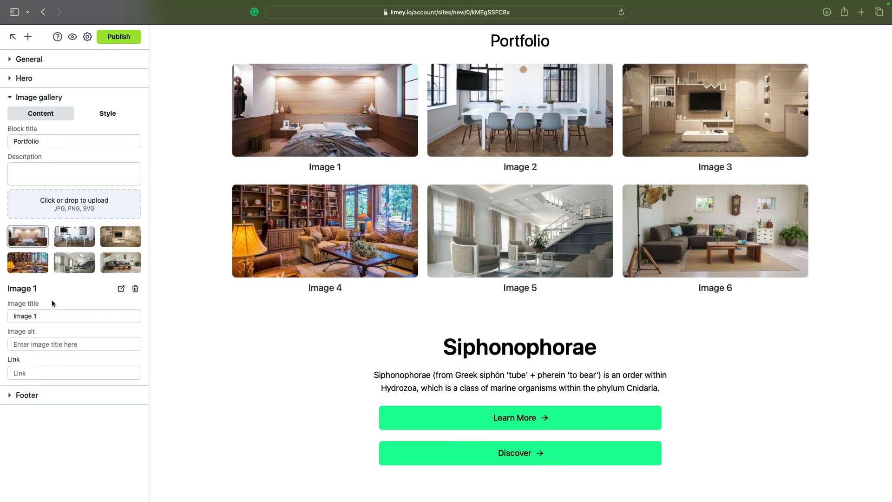
{"action": "triple_click", "coordinate": [51, 316]}
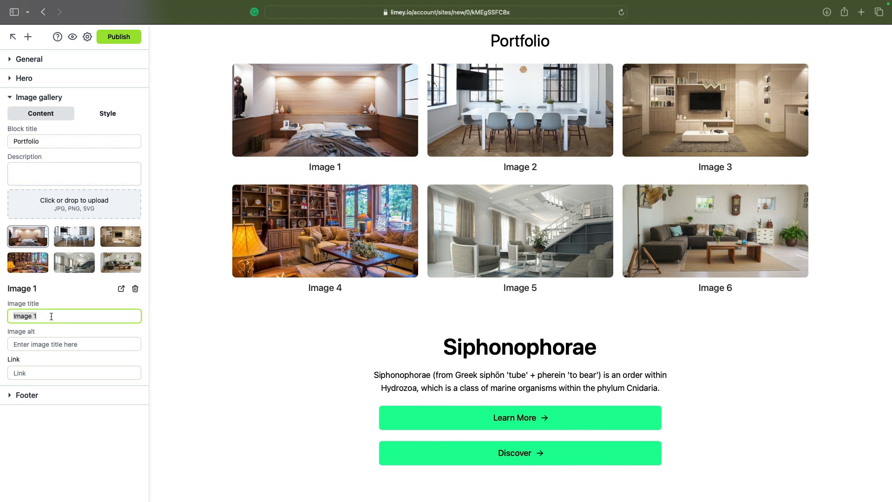
{"action": "type", "text": "Bedroom"}
{"action": "left_click", "coordinate": [121, 236]}
{"action": "left_click", "coordinate": [61, 322]}
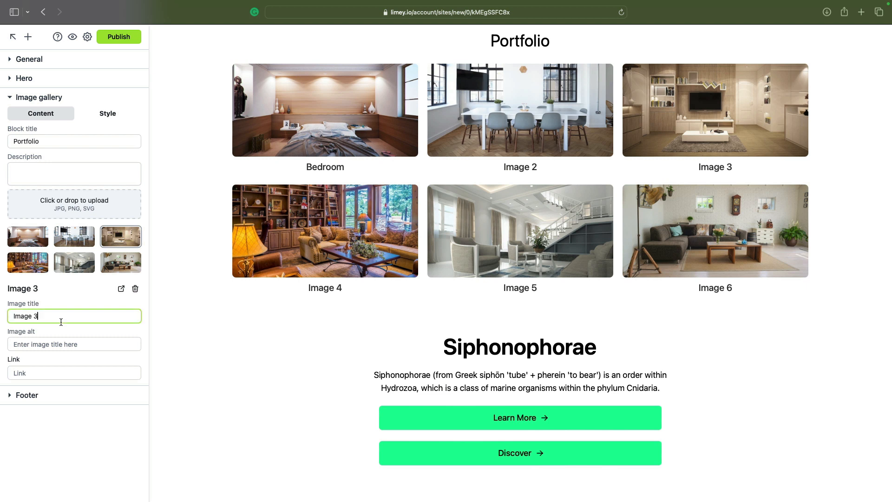
{"action": "triple_click", "coordinate": [60, 321]}
{"action": "type", "text": "Living Room"}
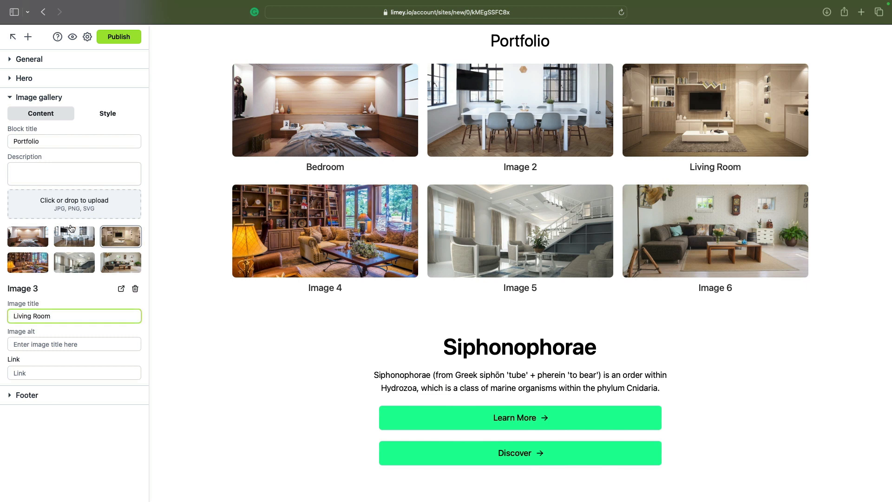
{"action": "scroll", "coordinate": [72, 237], "scroll_direction": "down", "scroll_amount": 1}
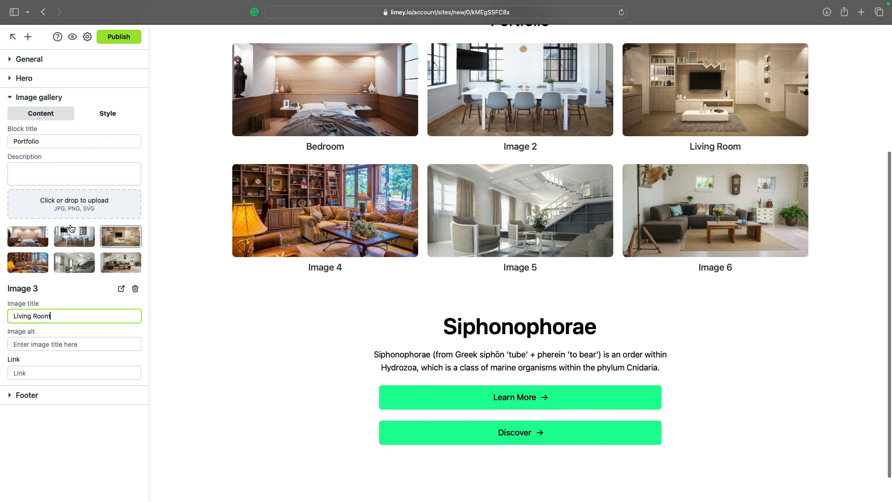
{"action": "left_click", "coordinate": [62, 96]}
- Replace the Siphonophorae title with Home Remodeling and delete the section's description text
{"action": "left_click", "coordinate": [62, 116]}
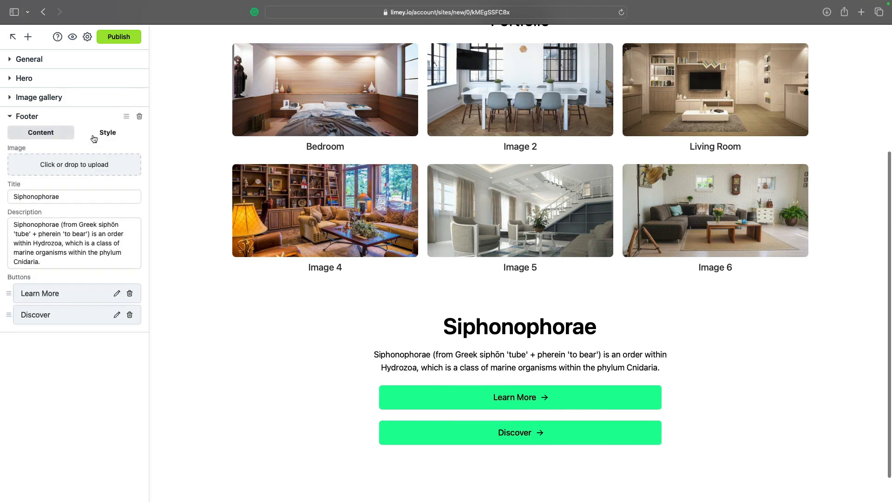
{"action": "scroll", "coordinate": [265, 258], "scroll_direction": "down", "scroll_amount": 2}
{"action": "double_click", "coordinate": [76, 197]}
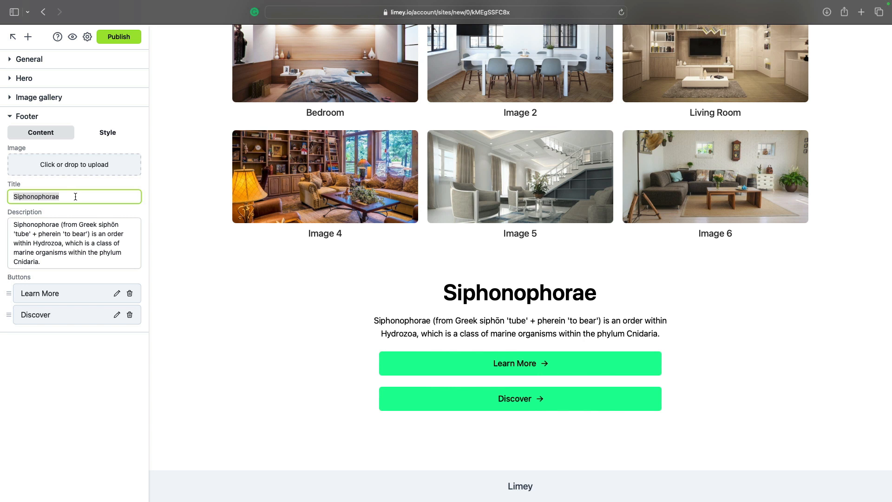
{"action": "type", "text": "Home Remodeling"}
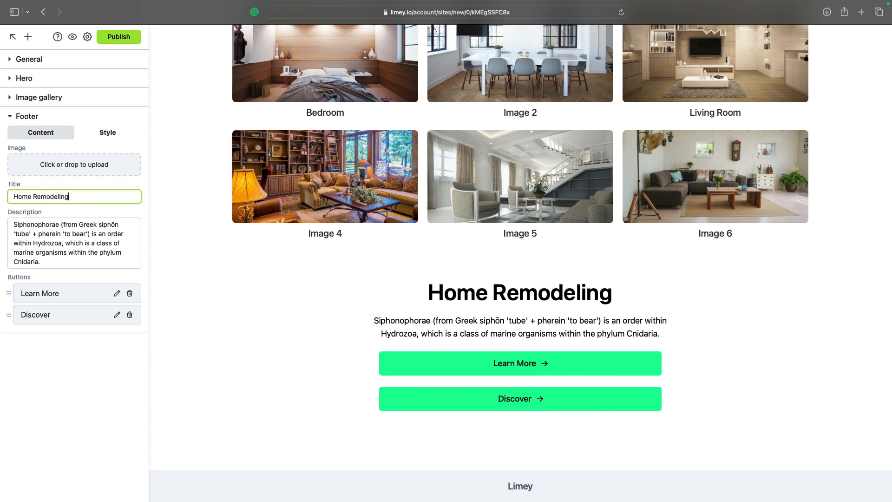
{"action": "triple_click", "coordinate": [58, 250]}
{"action": "key", "text": "BackSpace"}
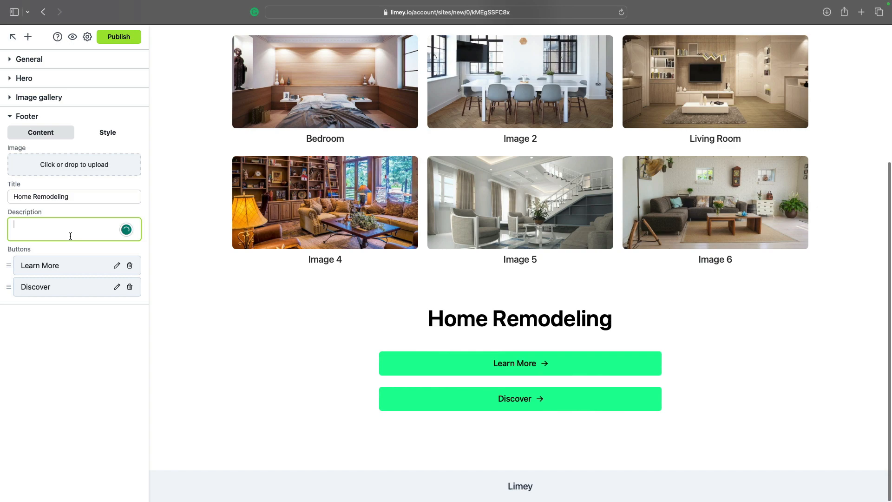
{"action": "left_click", "coordinate": [69, 164]}
- Upload bath.jpg as the section image and set its position to left of the text
{"action": "left_click", "coordinate": [444, 196]}
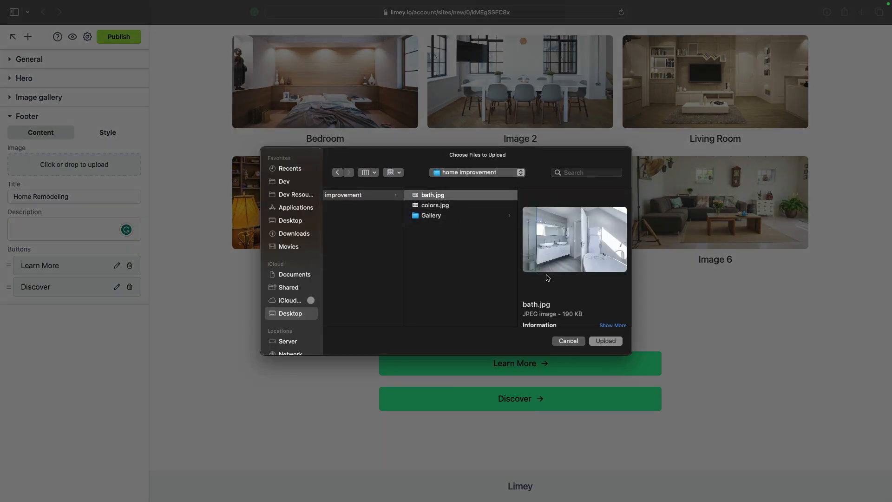
{"action": "left_click", "coordinate": [606, 342]}
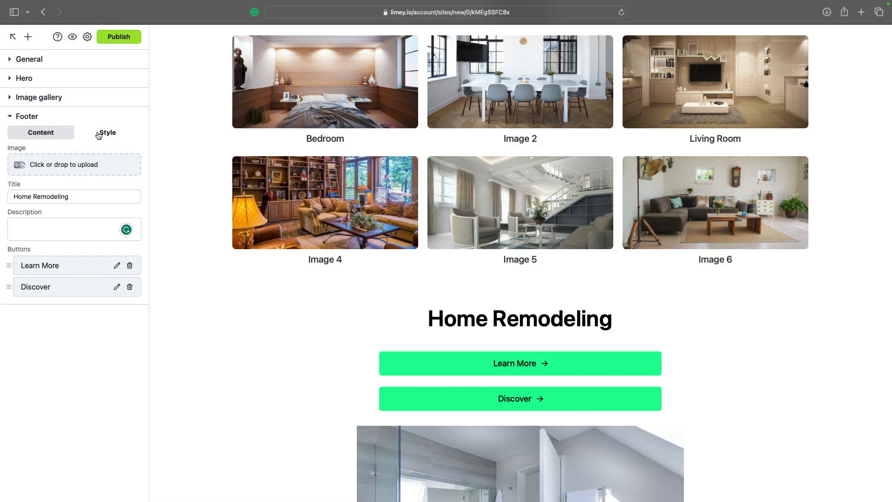
{"action": "left_click", "coordinate": [99, 135]}
{"action": "scroll", "coordinate": [324, 231], "scroll_direction": "down", "scroll_amount": 5}
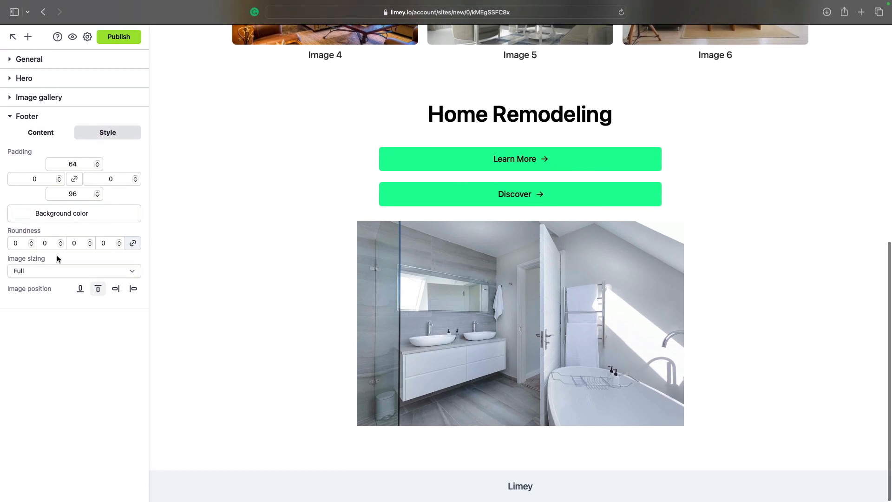
{"action": "left_click", "coordinate": [116, 288]}
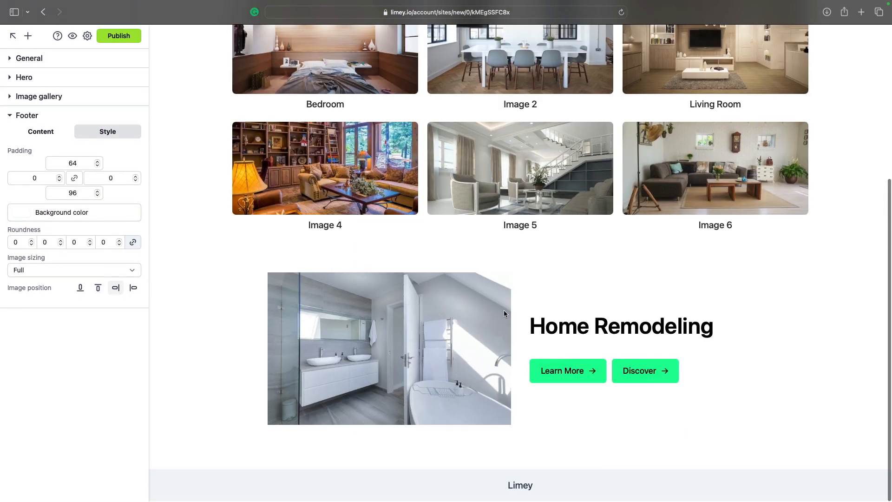
- Add a Form block and drag it above the Home Remodeling section
{"action": "left_click", "coordinate": [29, 37]}
{"action": "left_click", "coordinate": [138, 121]}
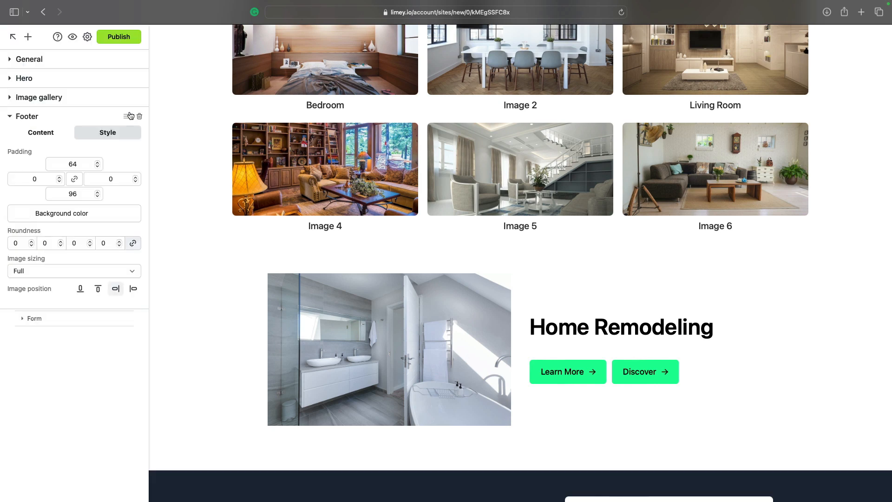
{"action": "left_click_drag", "start_coordinate": [124, 319], "coordinate": [86, 126]}
{"action": "scroll", "coordinate": [338, 255], "scroll_direction": "down", "scroll_amount": 5}
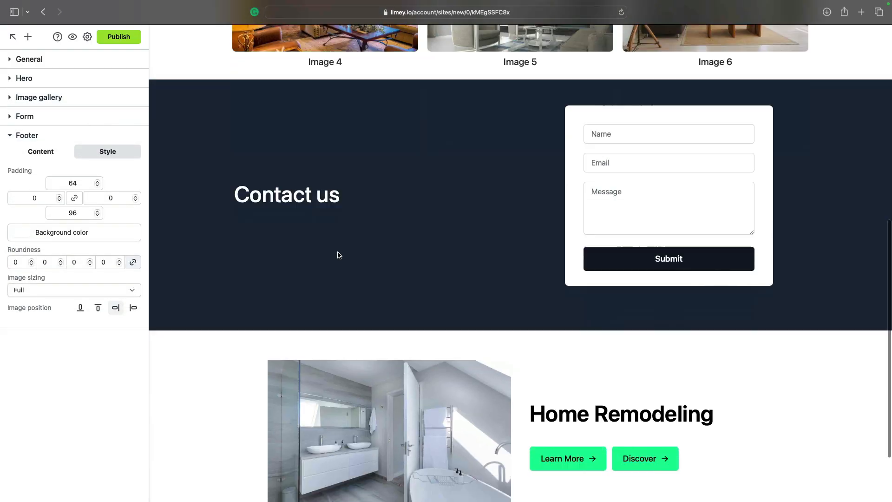
{"action": "scroll", "coordinate": [339, 255], "scroll_direction": "up", "scroll_amount": 7}
{"action": "scroll", "coordinate": [339, 255], "scroll_direction": "up", "scroll_amount": 3}
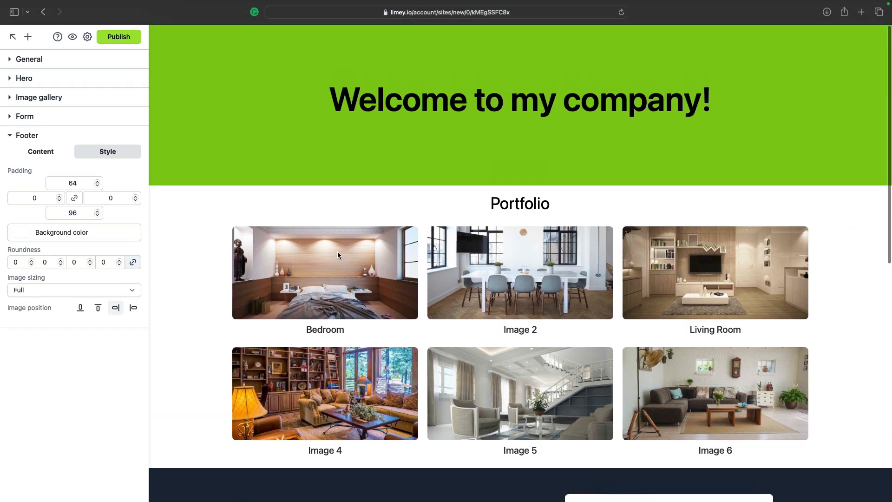
{"action": "scroll", "coordinate": [338, 255], "scroll_direction": "down", "scroll_amount": 7}
{"action": "scroll", "coordinate": [339, 255], "scroll_direction": "down", "scroll_amount": 3}
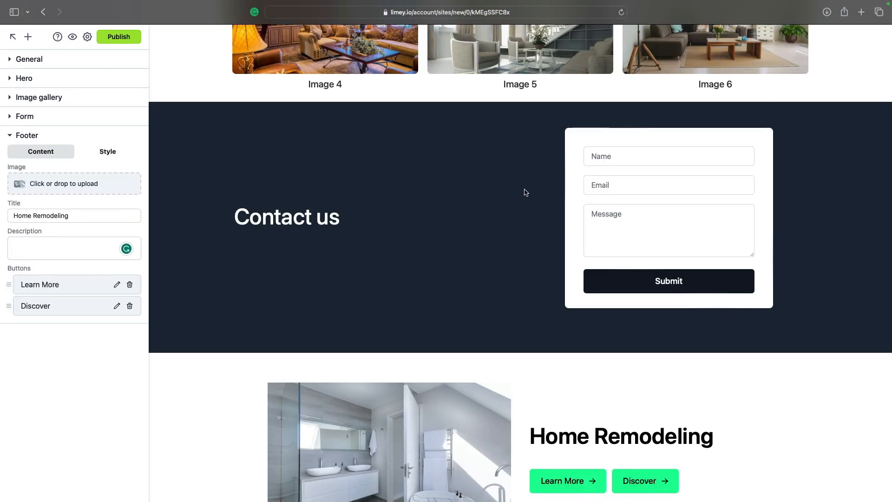
- Switch off the Email, Phone number and Message fields, keeping only Name before Submit
{"action": "left_click", "coordinate": [54, 119]}
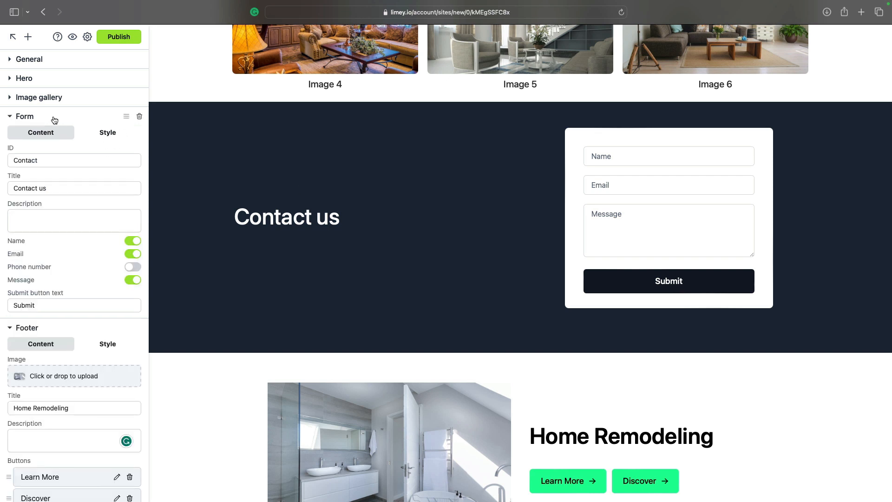
{"action": "scroll", "coordinate": [83, 223], "scroll_direction": "down", "scroll_amount": 1}
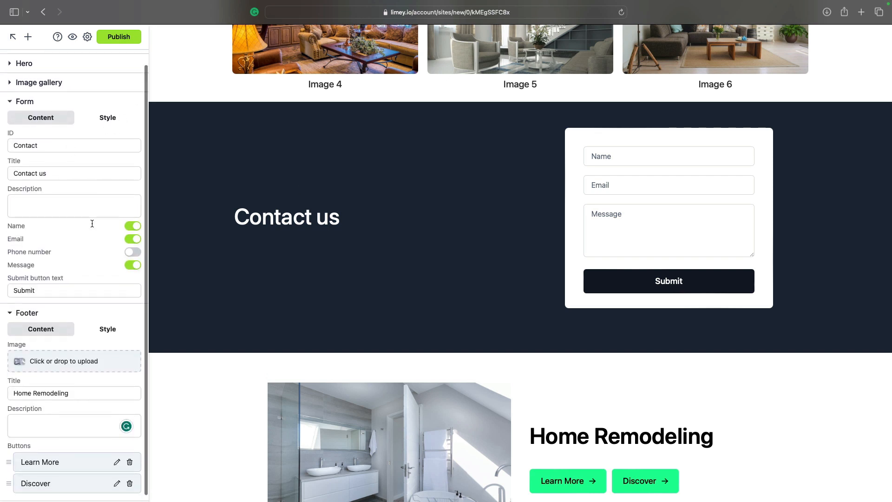
{"action": "left_click", "coordinate": [135, 239]}
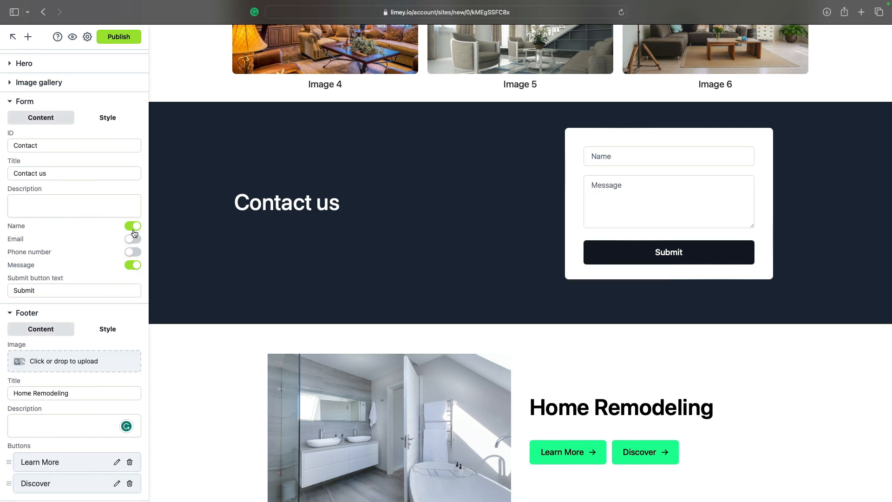
{"action": "left_click", "coordinate": [134, 227]}
{"action": "left_click", "coordinate": [133, 265]}
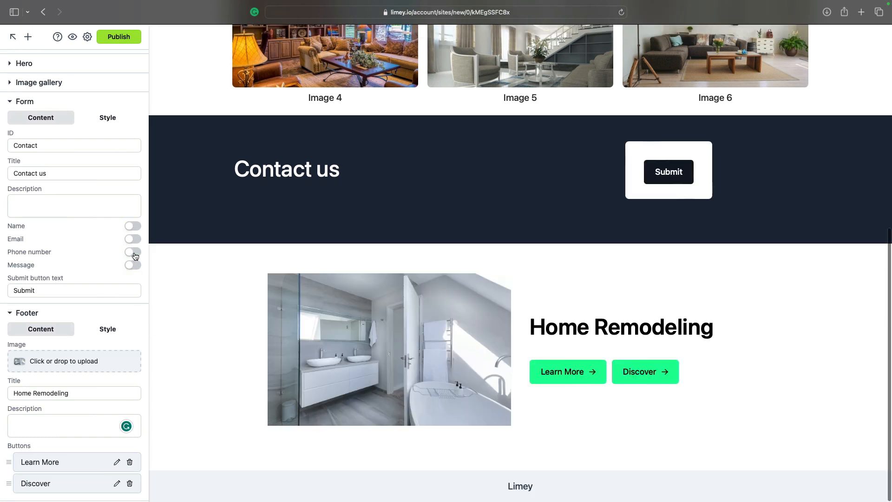
{"action": "left_click", "coordinate": [132, 227]}
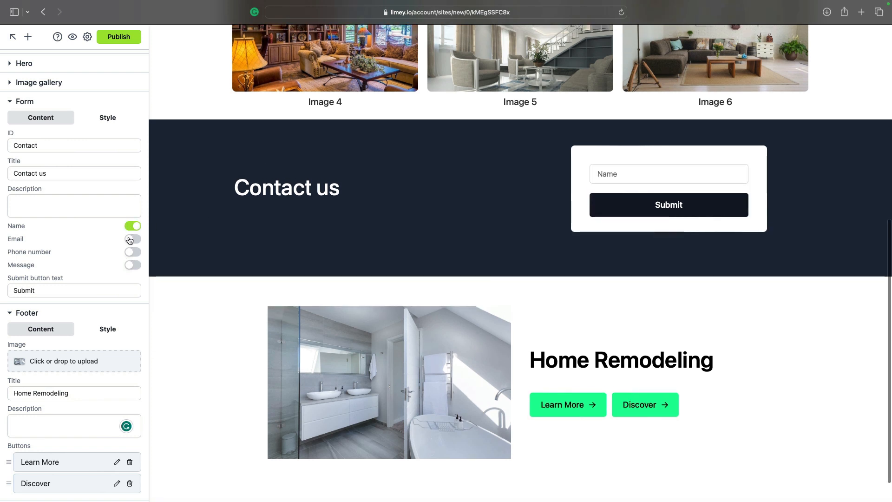
{"action": "left_click", "coordinate": [130, 239]}
{"action": "left_click", "coordinate": [131, 240]}
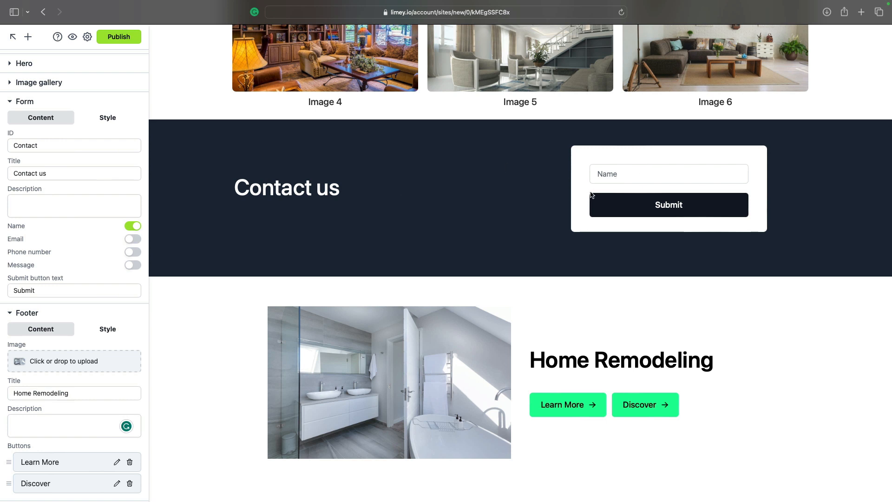
{"action": "scroll", "coordinate": [199, 238], "scroll_direction": "down", "scroll_amount": 1}
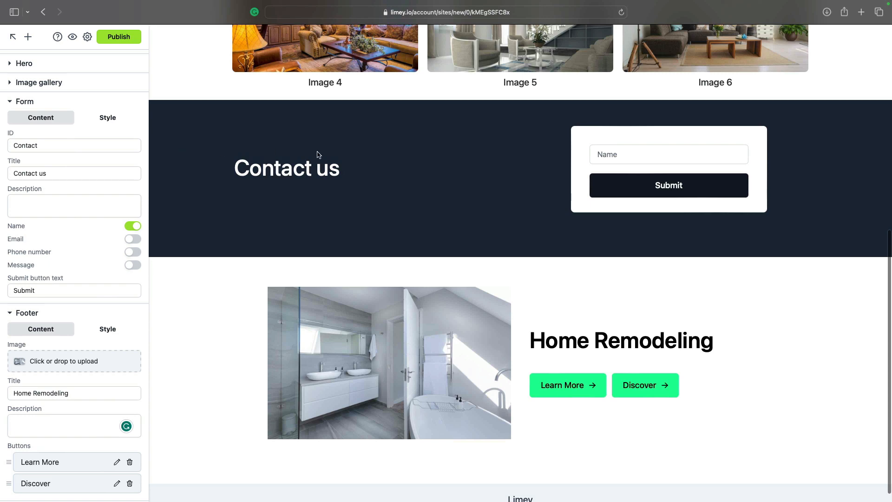
{"action": "scroll", "coordinate": [318, 155], "scroll_direction": "up", "scroll_amount": 5}
{"action": "scroll", "coordinate": [327, 147], "scroll_direction": "down", "scroll_amount": 3}
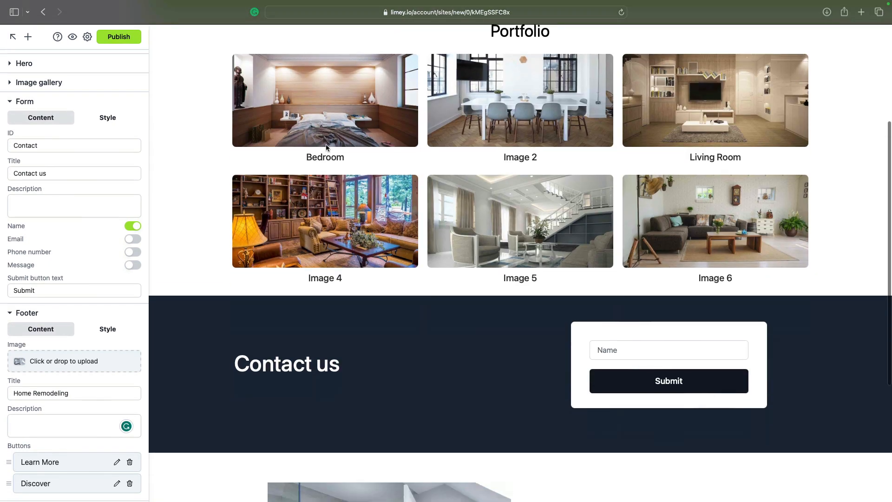
{"action": "scroll", "coordinate": [325, 144], "scroll_direction": "down", "scroll_amount": 3}
- Publish the site at limey.io/my-home-remodeling-page with the title 'Home Remodeling'
{"action": "left_click", "coordinate": [119, 37]}
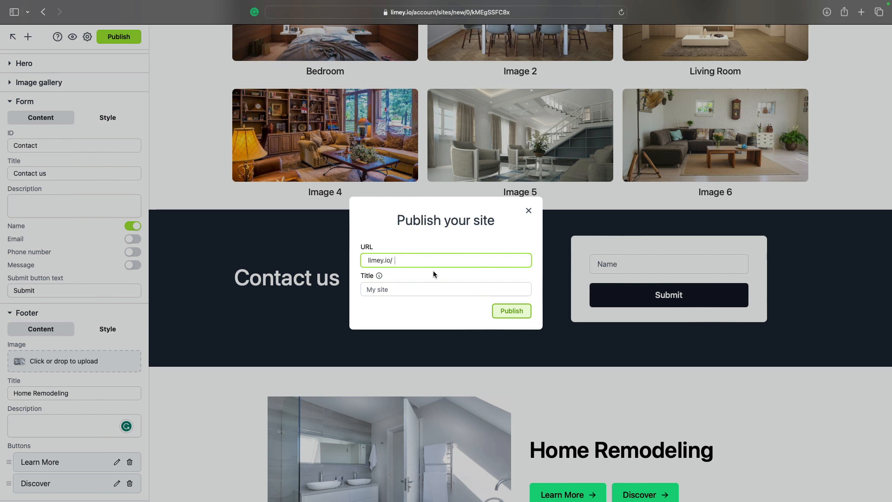
{"action": "type", "text": "my-home-remodeling-page"}
{"action": "left_click", "coordinate": [406, 287]}
{"action": "type", "text": "Hom"}
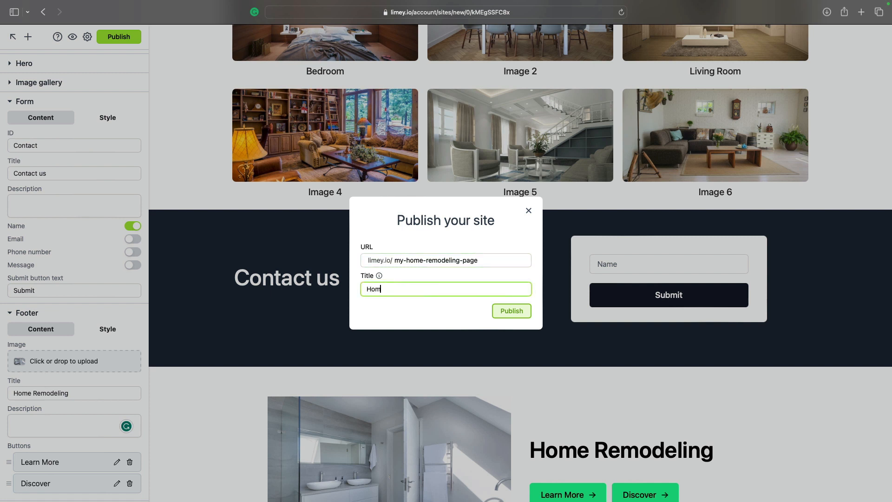
{"action": "type", "text": "e Remodeling"}
{"action": "left_click", "coordinate": [508, 314]}
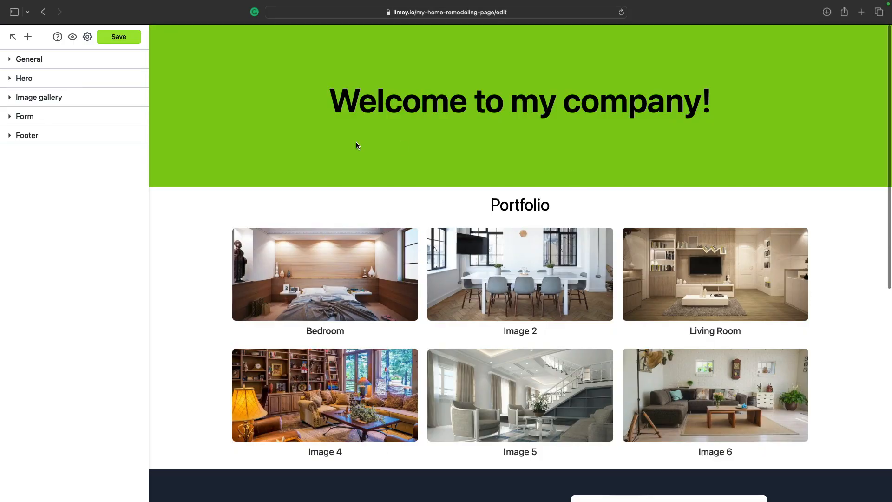
- Preview the site, then copy the my-home-remodeling-page link from My sites and open the live page
{"action": "left_click", "coordinate": [72, 38]}
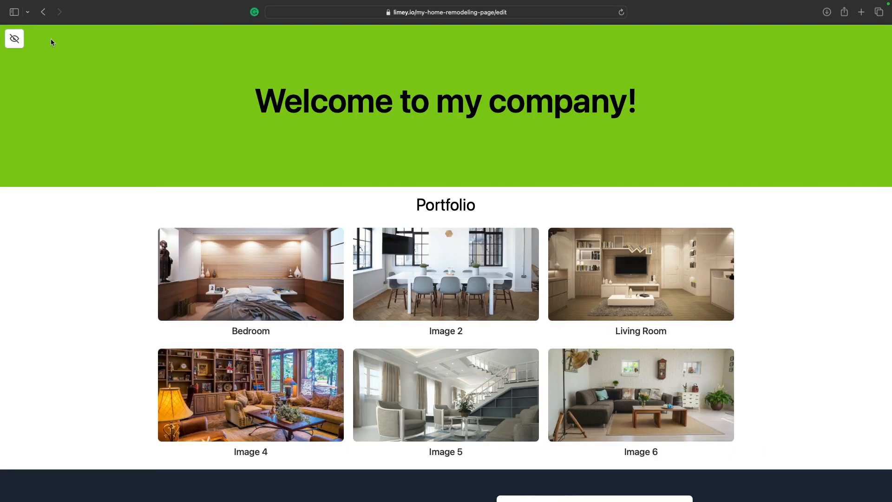
{"action": "left_click", "coordinate": [15, 41]}
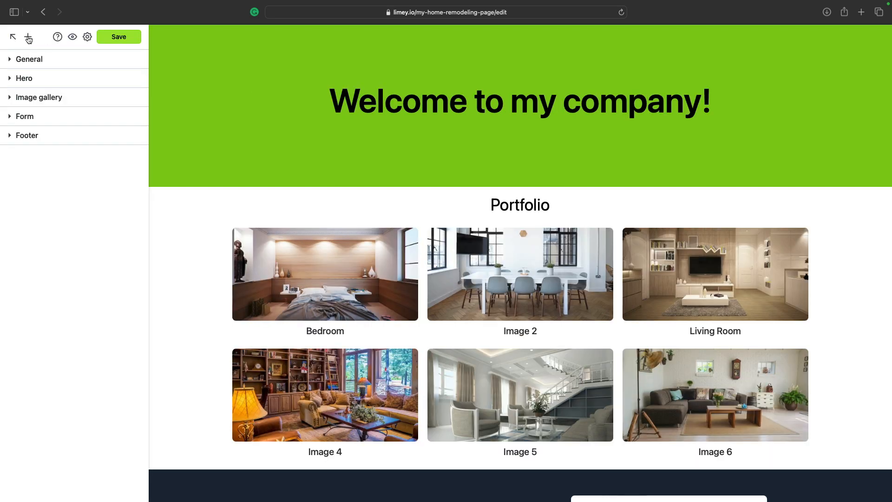
{"action": "left_click", "coordinate": [12, 38]}
{"action": "mouse_move", "coordinate": [448, 172]}
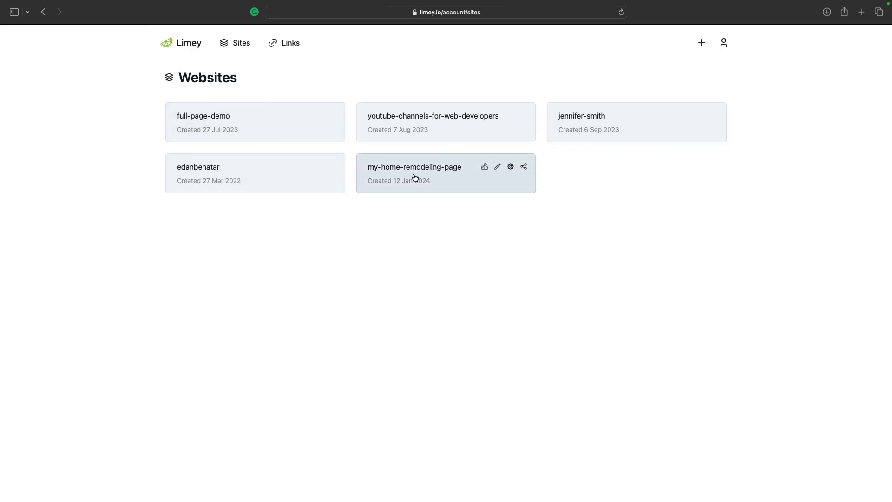
{"action": "left_click", "coordinate": [524, 167]}
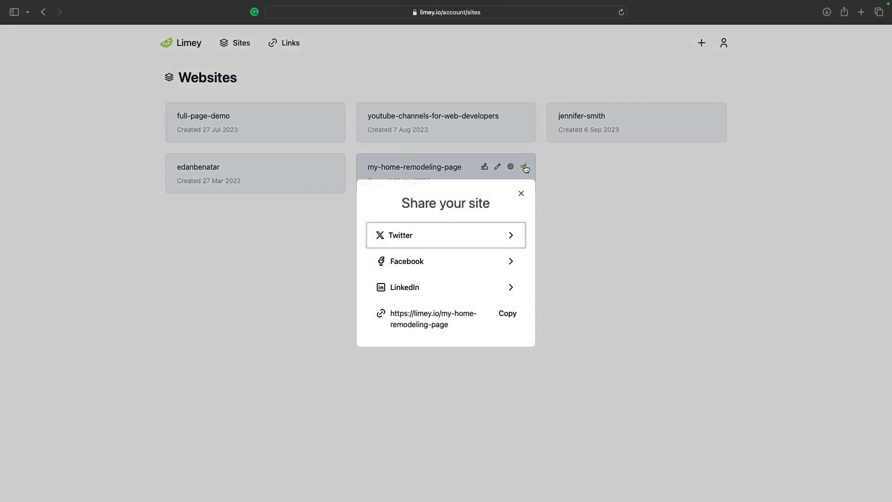
{"action": "left_click", "coordinate": [491, 326]}
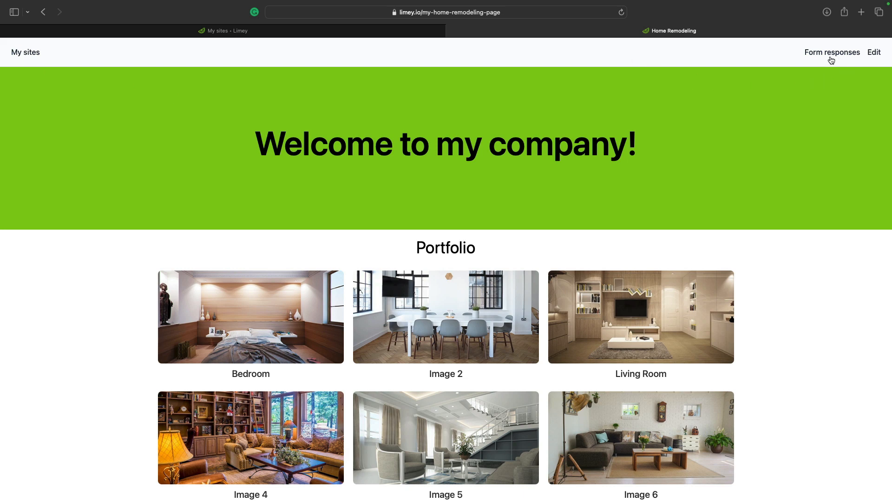
- Submit a test name through the live site's Contact us form
{"action": "scroll", "coordinate": [833, 146], "scroll_direction": "down", "scroll_amount": 1}
{"action": "scroll", "coordinate": [834, 146], "scroll_direction": "down", "scroll_amount": 10}
{"action": "left_click", "coordinate": [567, 141]}
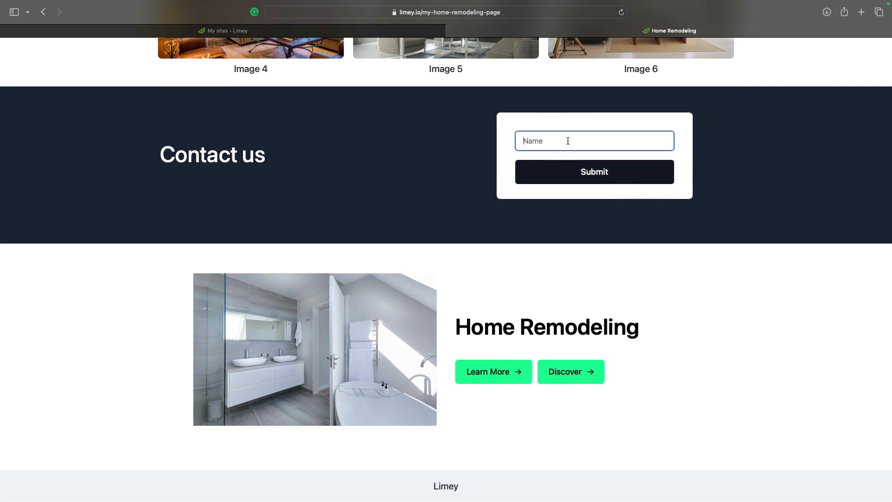
{"action": "type", "text": "Edan"}
{"action": "left_click", "coordinate": [608, 181]}
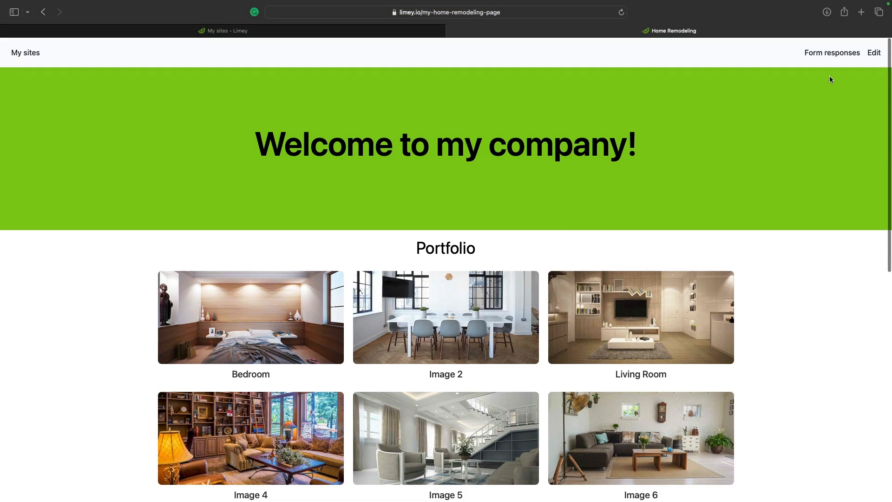
- Confirm the Contact submission appears in Form responses, then return to the Websites list
{"action": "left_click", "coordinate": [832, 53]}
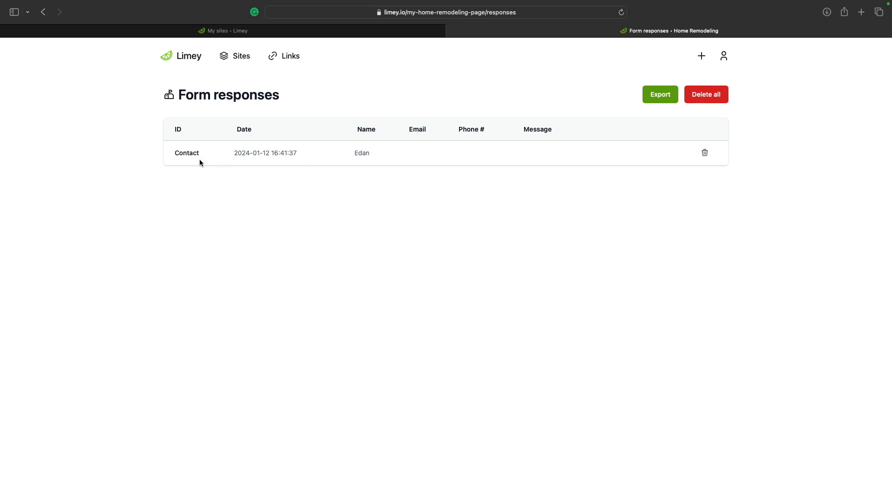
{"action": "double_click", "coordinate": [185, 151]}
{"action": "left_click", "coordinate": [432, 152]}
{"action": "left_click", "coordinate": [236, 57]}
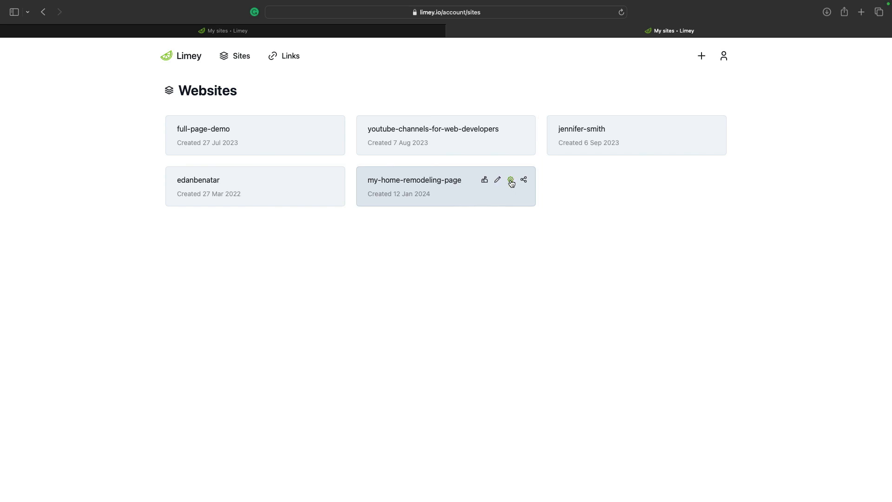
- Open my-home-remodeling-page settings, launch Make in a new tab, and review the JSON webhook format without creating one
{"action": "left_click", "coordinate": [510, 181]}
{"action": "scroll", "coordinate": [422, 190], "scroll_direction": "down", "scroll_amount": 3}
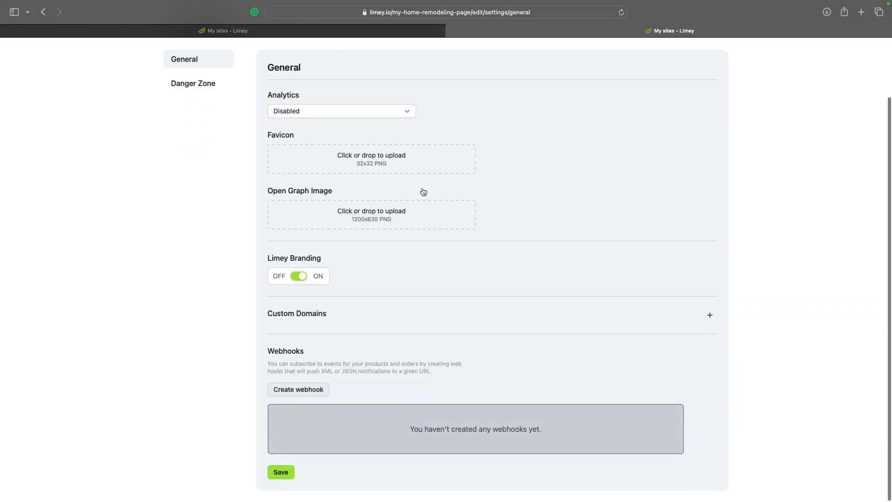
{"action": "left_click", "coordinate": [310, 397]}
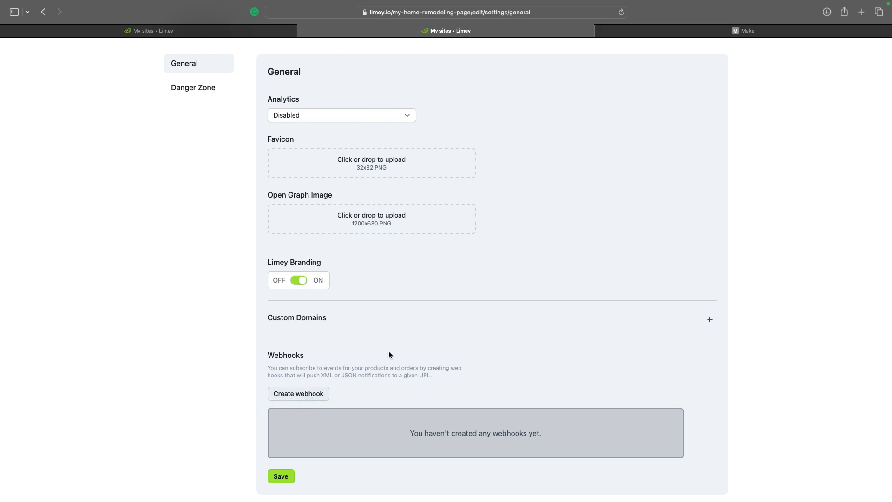
{"action": "left_click", "coordinate": [320, 394]}
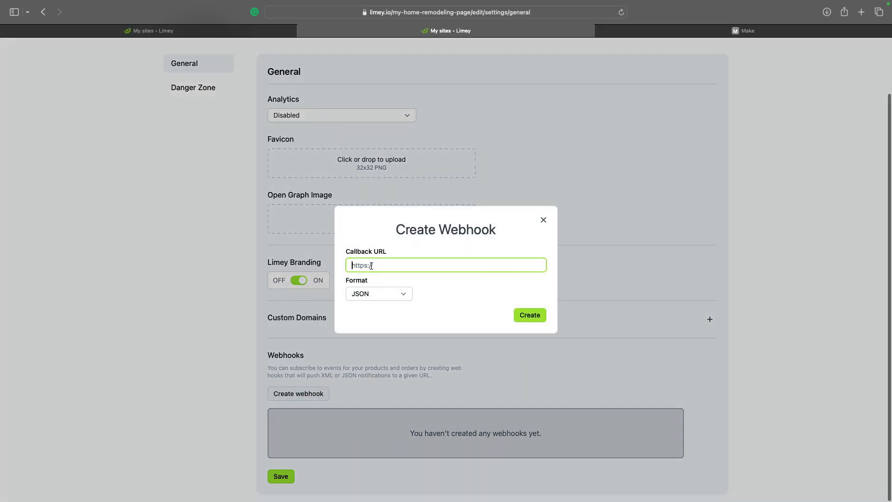
{"action": "left_click", "coordinate": [386, 293]}
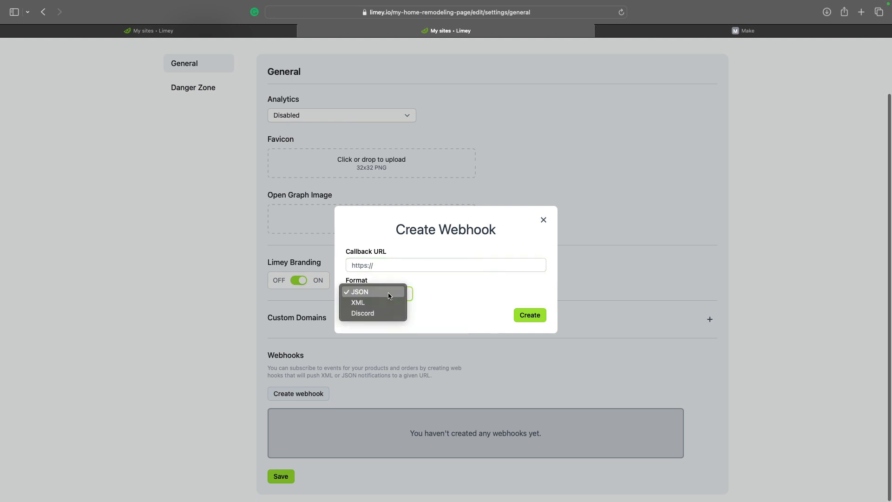
{"action": "left_click", "coordinate": [417, 279]}
{"action": "left_click", "coordinate": [544, 220]}
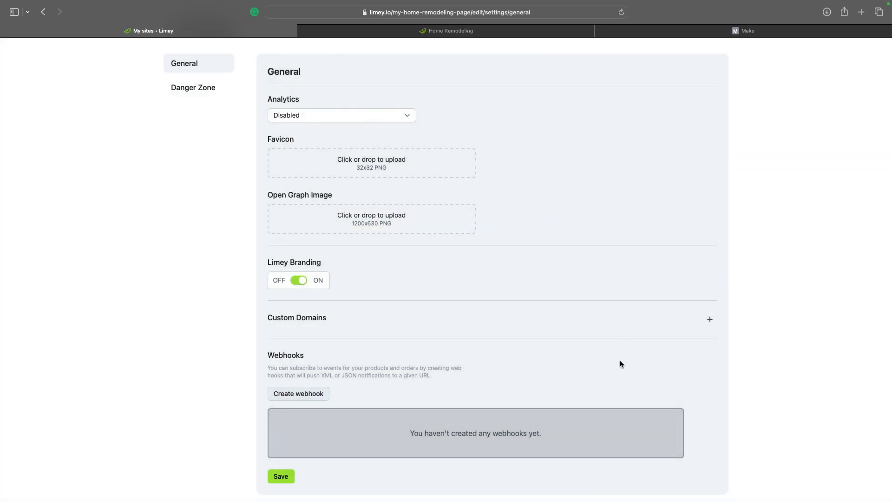
- Create a new Make scenario starting with a Webhooks Custom webhook trigger
{"action": "left_click", "coordinate": [731, 31]}
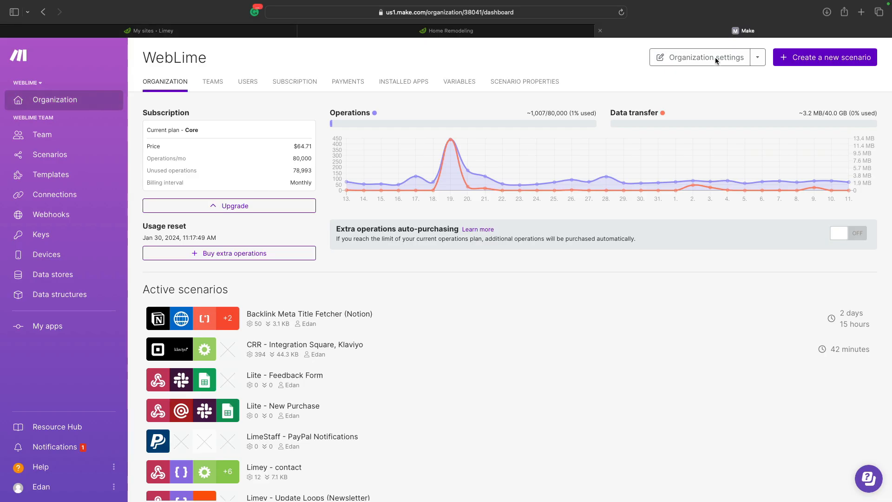
{"action": "left_click", "coordinate": [817, 57]}
{"action": "left_click", "coordinate": [483, 258]}
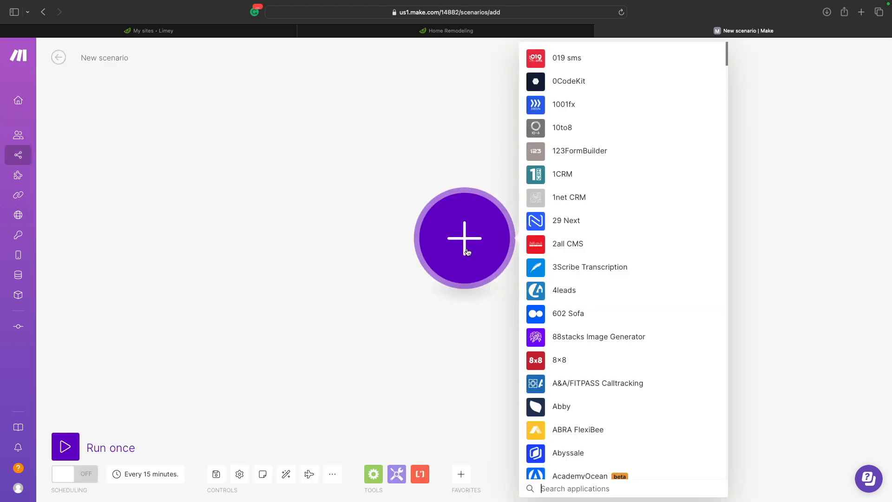
{"action": "type", "text": "webhook"}
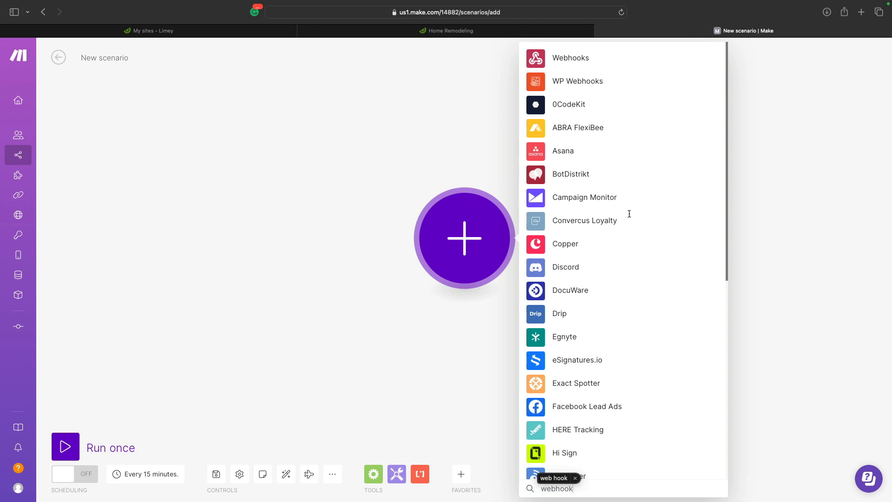
{"action": "left_click", "coordinate": [538, 59]}
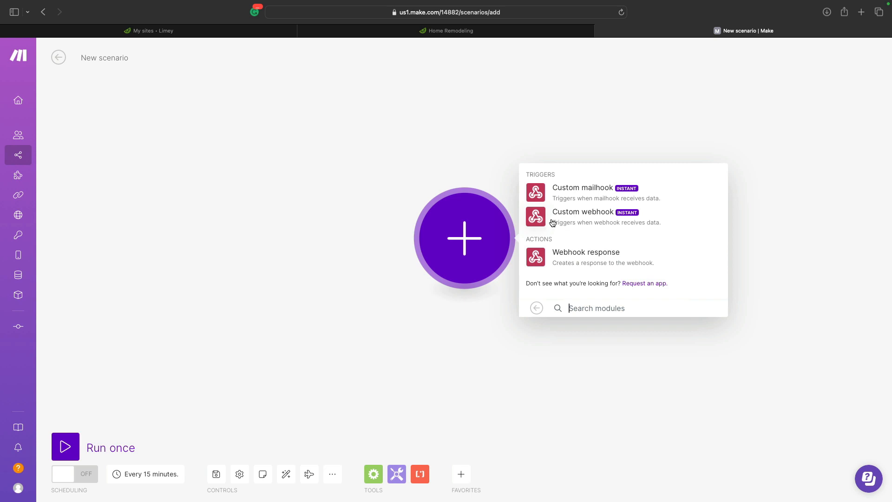
{"action": "left_click", "coordinate": [550, 223]}
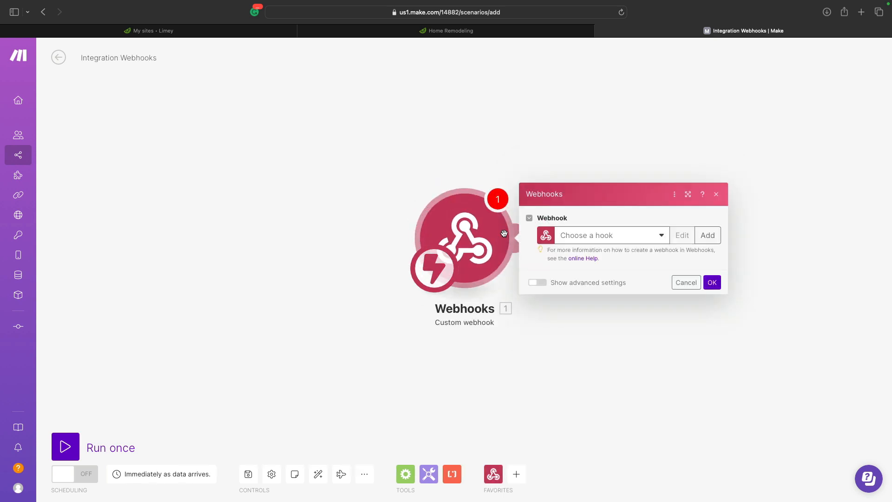
- Add a webhook named 'Limey - YouTube - Demo', copy its address, then save and run the scenario once
{"action": "left_click", "coordinate": [708, 235]}
{"action": "left_click", "coordinate": [568, 198]}
{"action": "key", "text": "super+a"}
{"action": "type", "text": "Li"}
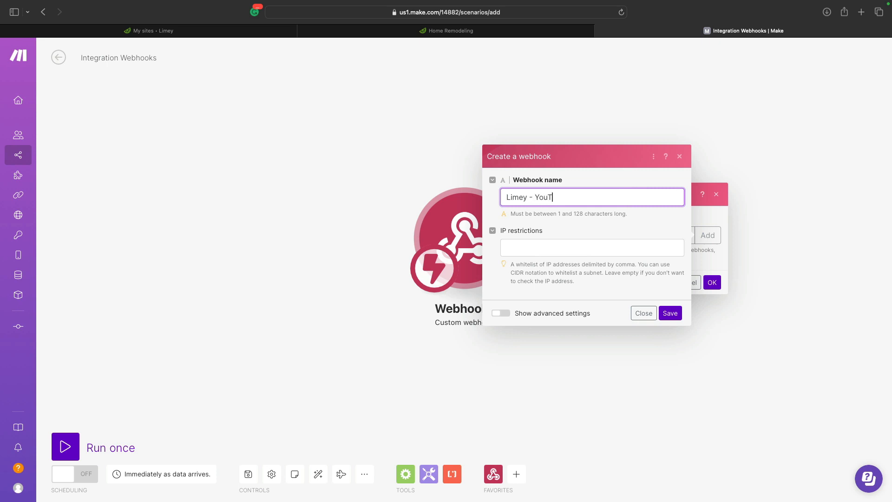
{"action": "type", "text": "mey - YouTube - Demo"}
{"action": "left_click", "coordinate": [670, 314]}
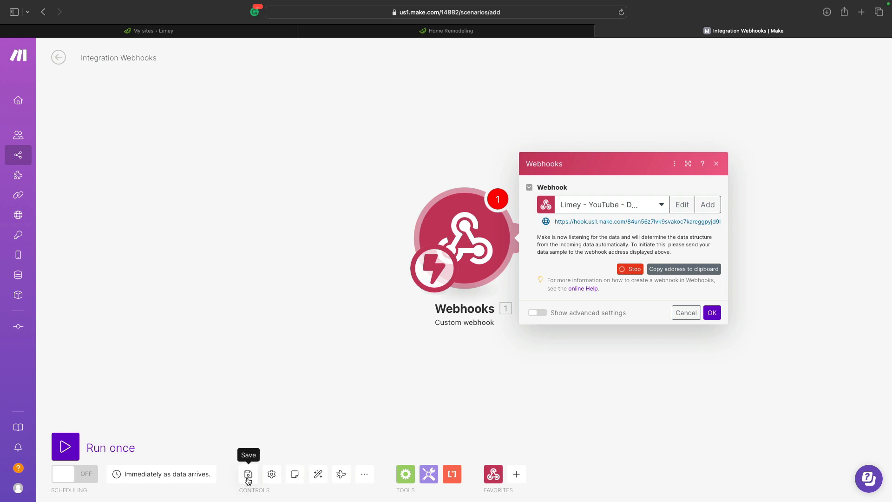
{"action": "left_click", "coordinate": [673, 271]}
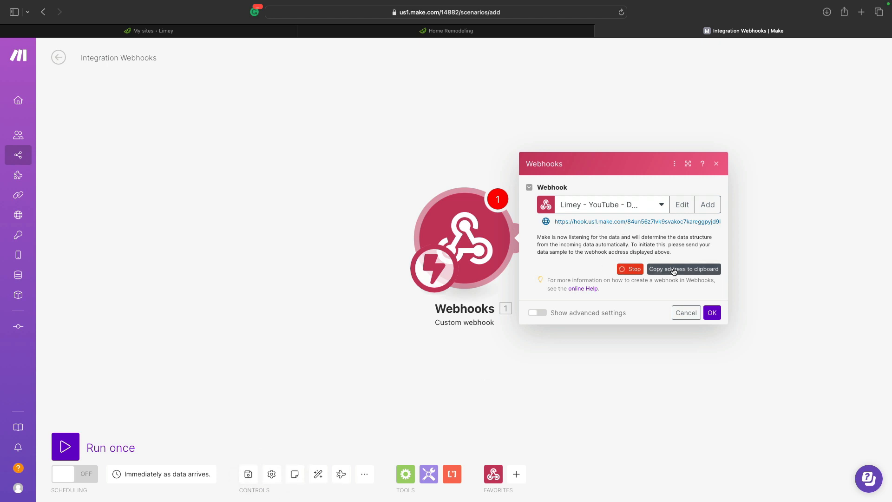
{"action": "left_click", "coordinate": [712, 312]}
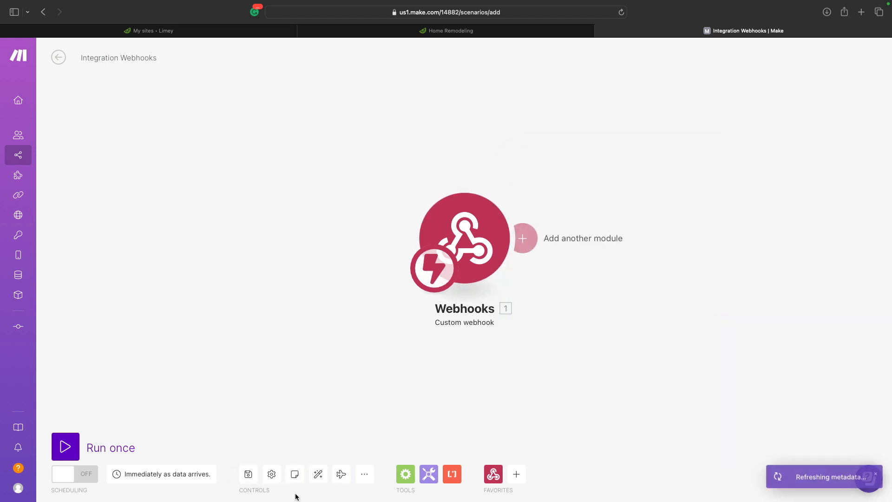
{"action": "left_click", "coordinate": [251, 476]}
{"action": "left_click", "coordinate": [65, 446]}
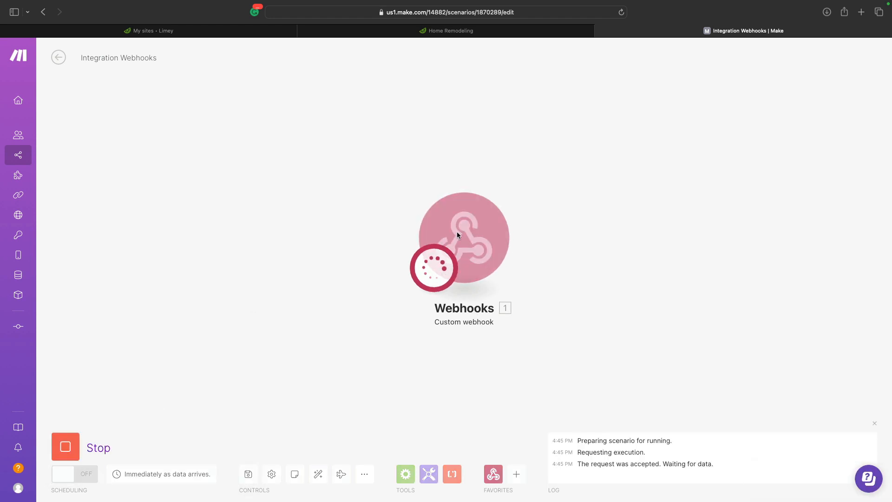
- Return to the Home Remodeling site in Limey and open its settings
{"action": "left_click", "coordinate": [486, 36]}
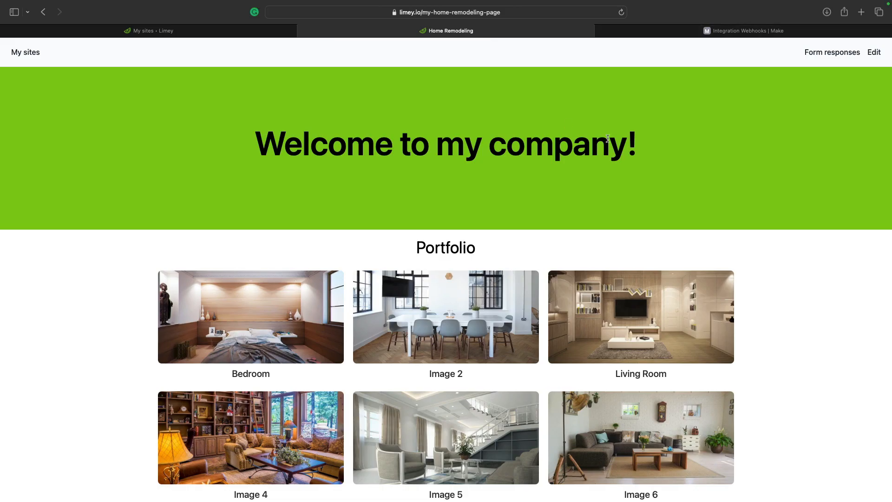
{"action": "scroll", "coordinate": [608, 139], "scroll_direction": "down", "scroll_amount": 5}
{"action": "scroll", "coordinate": [607, 139], "scroll_direction": "up", "scroll_amount": 5}
{"action": "left_click", "coordinate": [871, 54]}
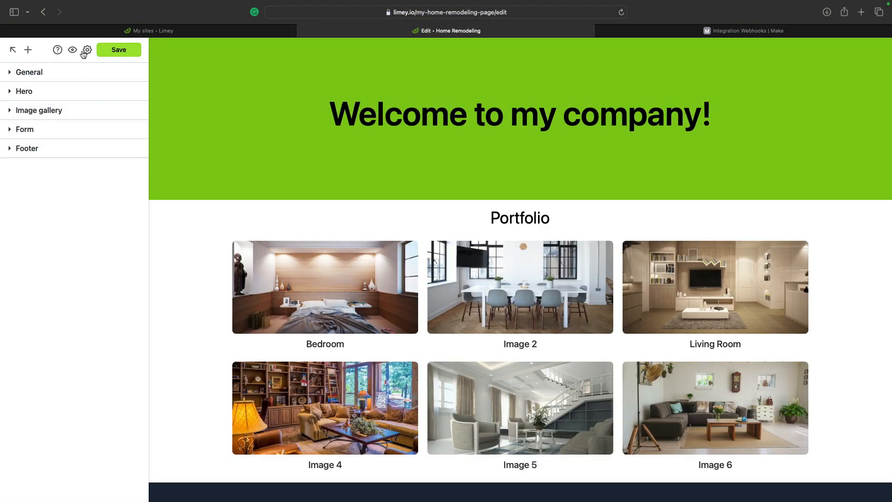
{"action": "left_click", "coordinate": [86, 51]}
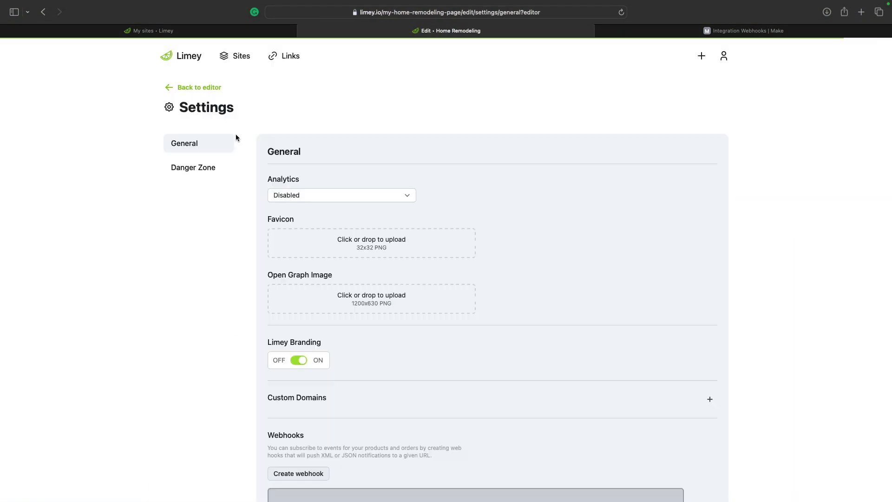
{"action": "scroll", "coordinate": [325, 180], "scroll_direction": "down", "scroll_amount": 3}
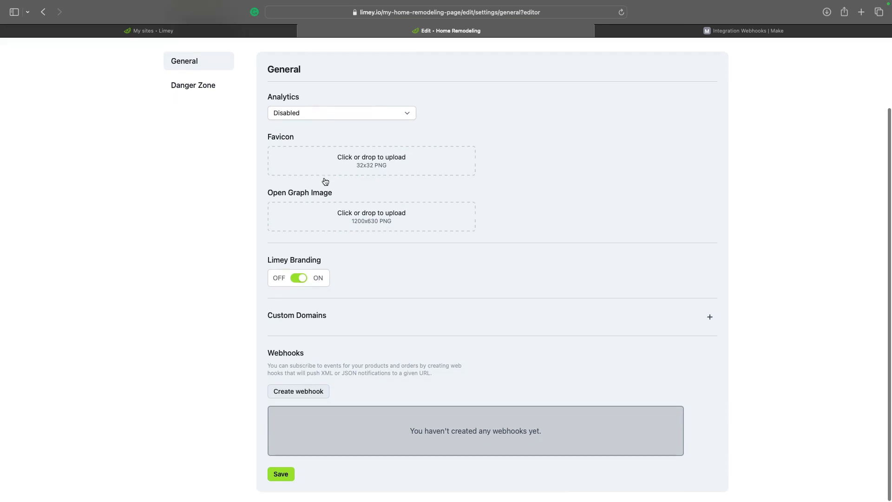
- Create a Form Submission webhook to the pasted Make address, save settings, and reopen the editor
{"action": "left_click", "coordinate": [314, 395]}
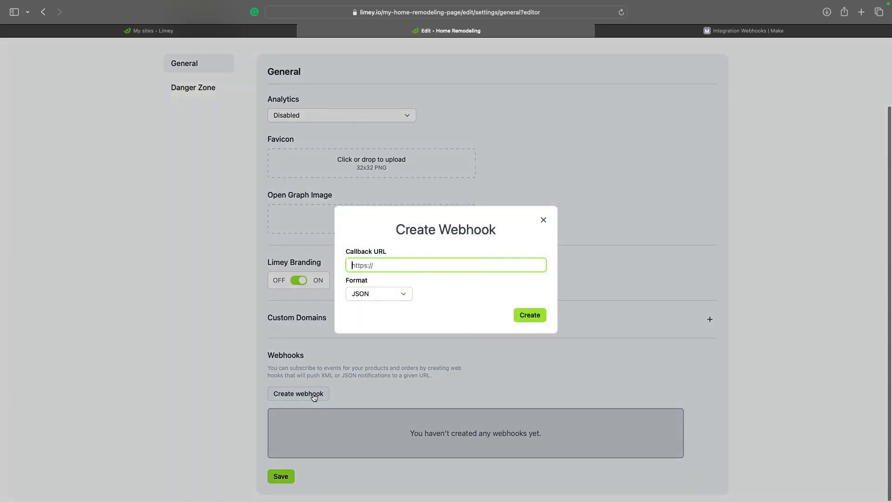
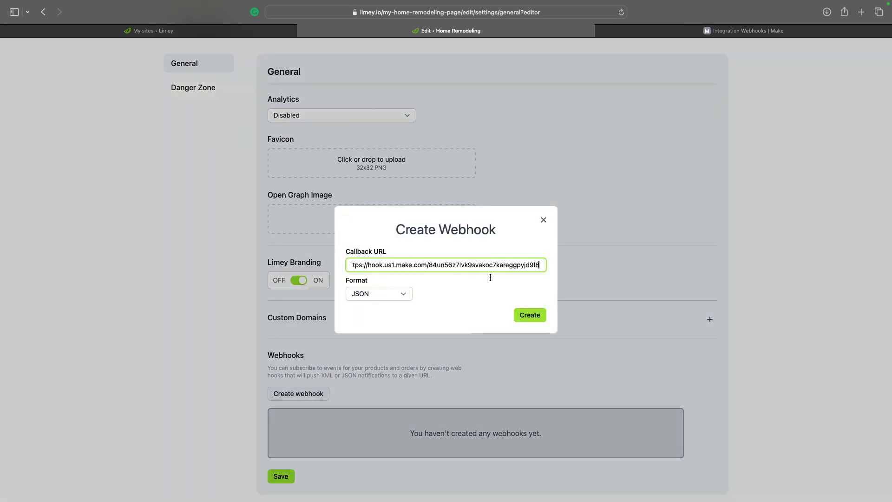
{"action": "left_click", "coordinate": [530, 316]}
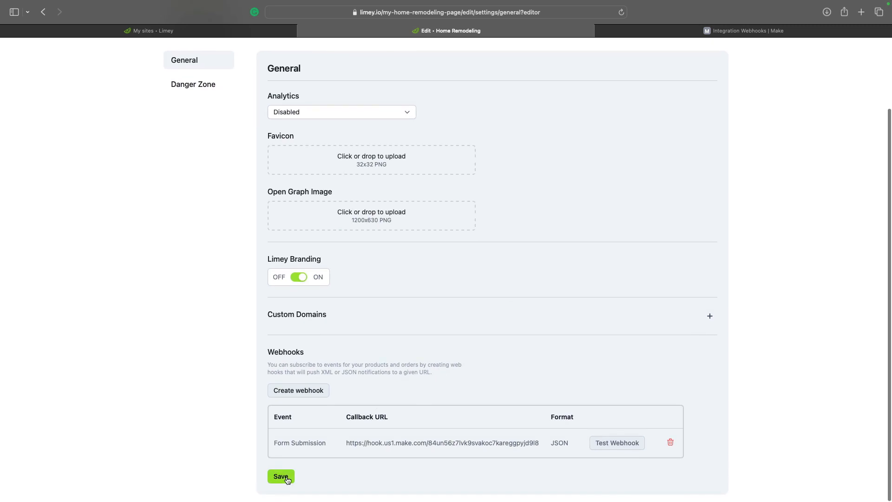
{"action": "left_click", "coordinate": [282, 476]}
{"action": "scroll", "coordinate": [418, 209], "scroll_direction": "up", "scroll_amount": 3}
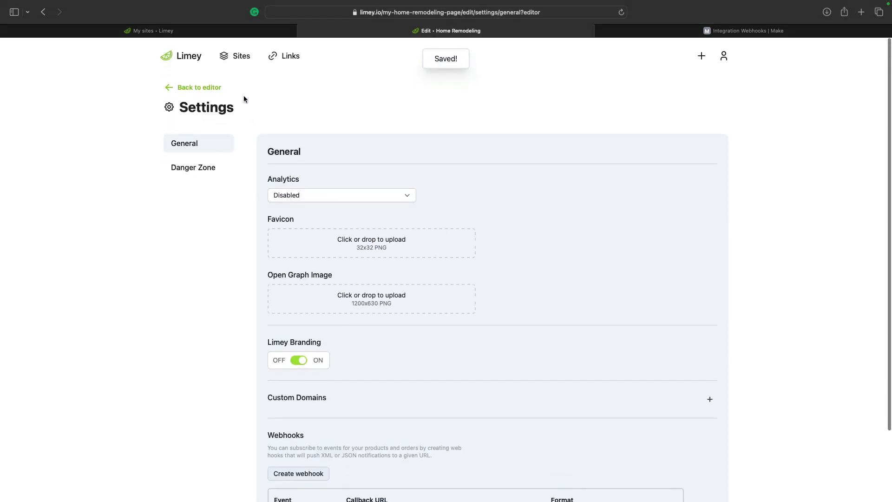
{"action": "left_click", "coordinate": [197, 90]}
{"action": "scroll", "coordinate": [430, 199], "scroll_direction": "down", "scroll_amount": 10}
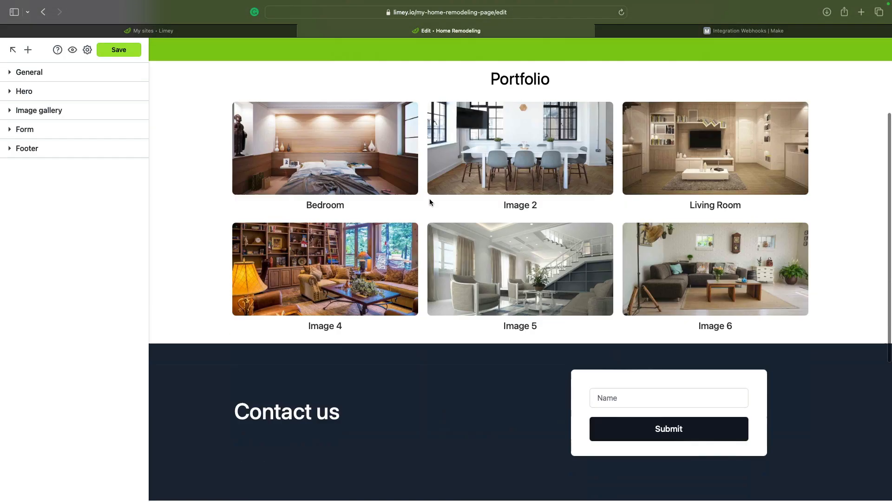
- Submit a test name through the Contact us form, then switch to the Make scenario
{"action": "left_click", "coordinate": [617, 200]}
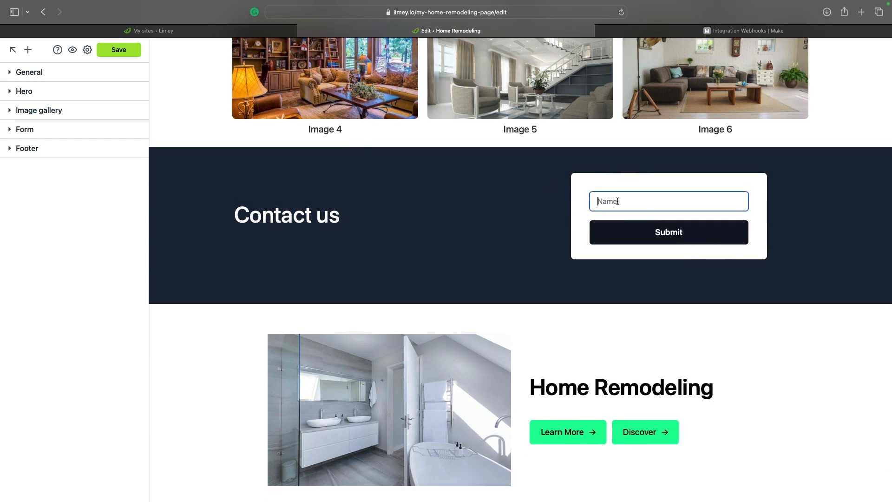
{"action": "type", "text": "Bob"}
{"action": "scroll", "coordinate": [645, 239], "scroll_direction": "up", "scroll_amount": 2}
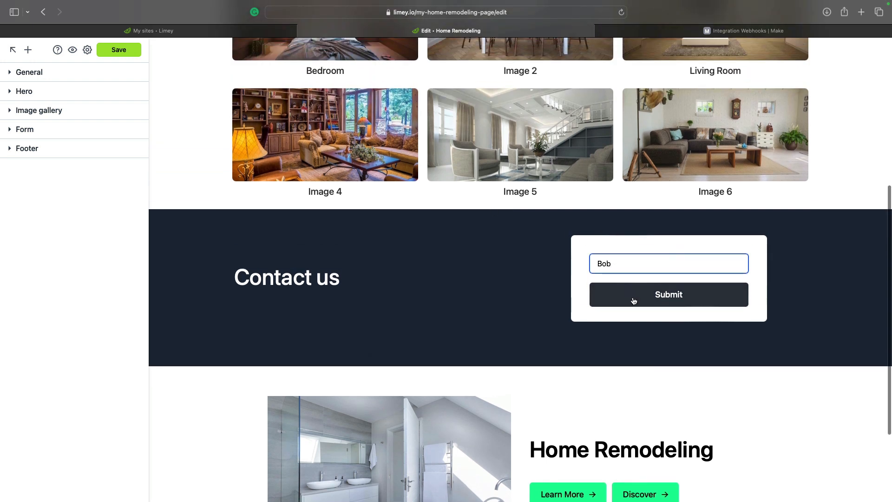
{"action": "left_click", "coordinate": [650, 300]}
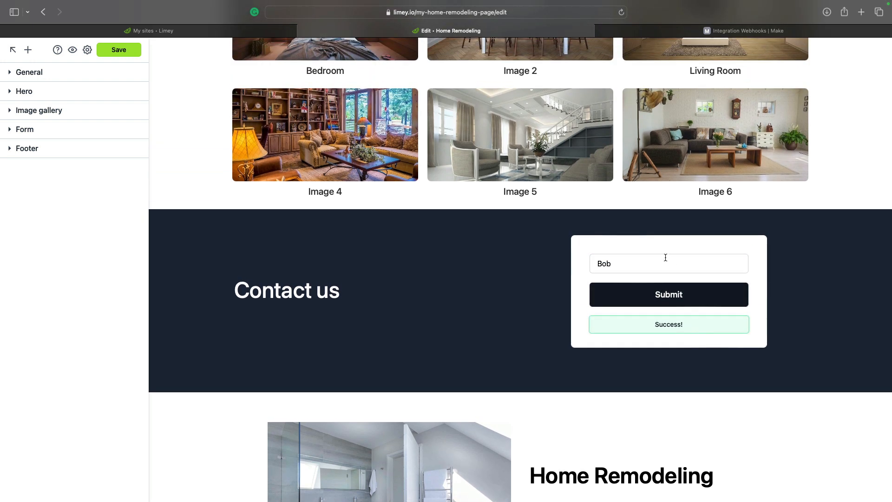
{"action": "left_click", "coordinate": [707, 30]}
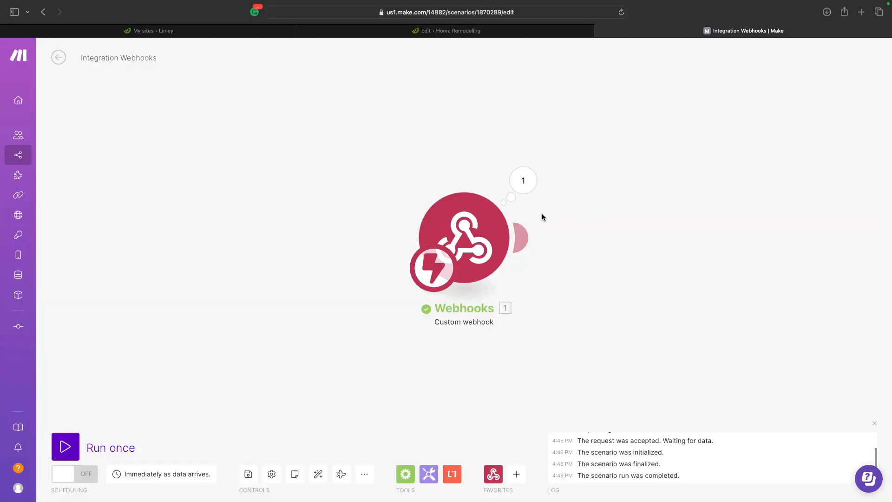
- Inspect the webhook's Bundle 1 showing the submitted name, then add a module after the webhook
{"action": "left_click", "coordinate": [523, 183]}
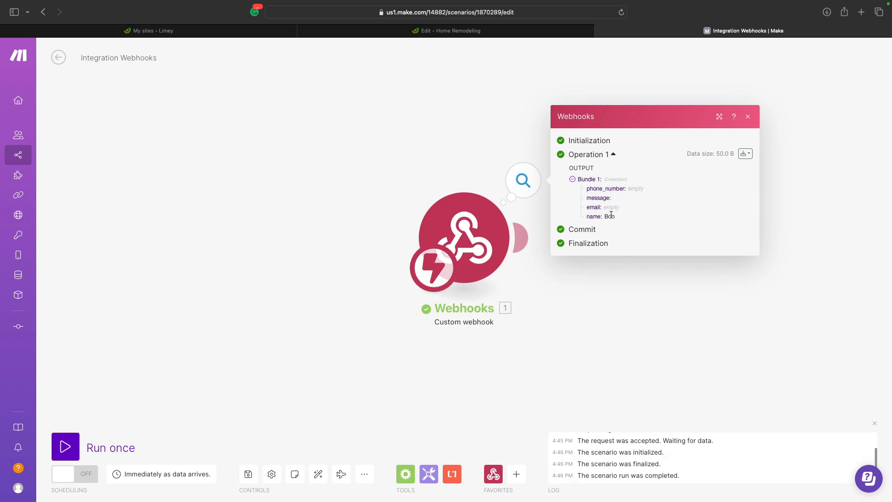
{"action": "left_click_drag", "start_coordinate": [476, 242], "coordinate": [374, 233]}
{"action": "left_click", "coordinate": [462, 305]}
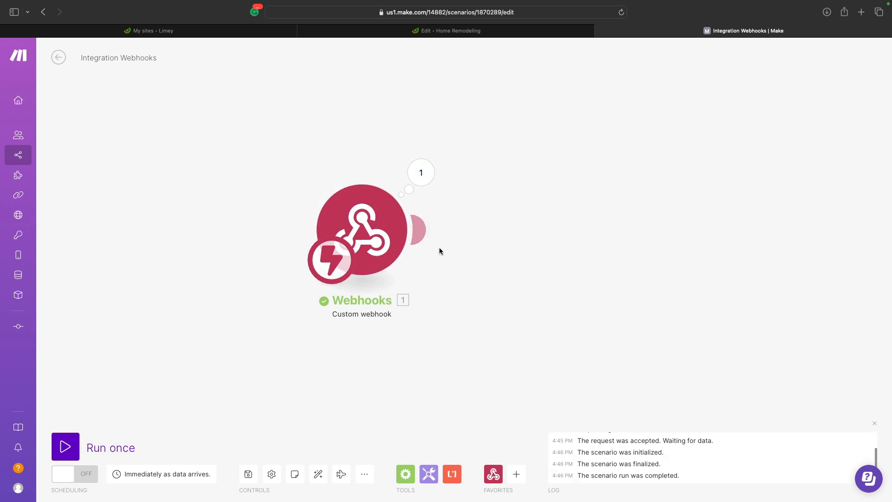
{"action": "left_click", "coordinate": [427, 233]}
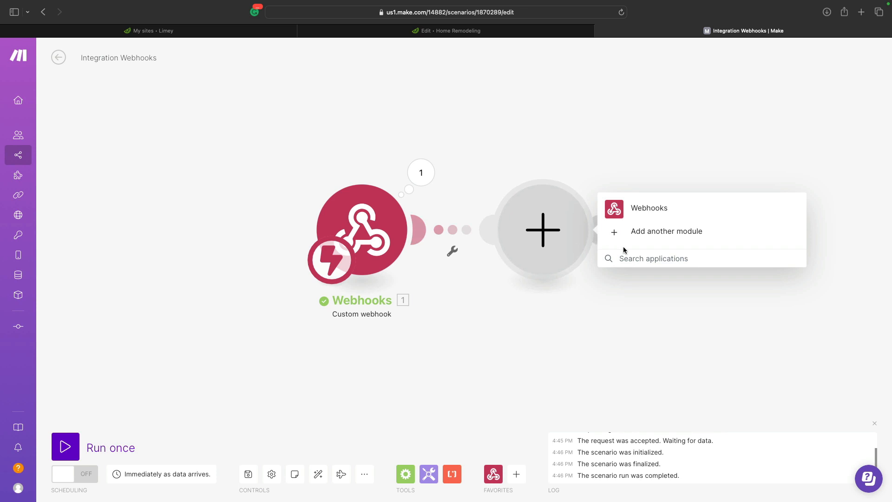
- Add a Gmail Send an Email module with subject 'Inquiry Received! 🥳'
{"action": "type", "text": "gmail"}
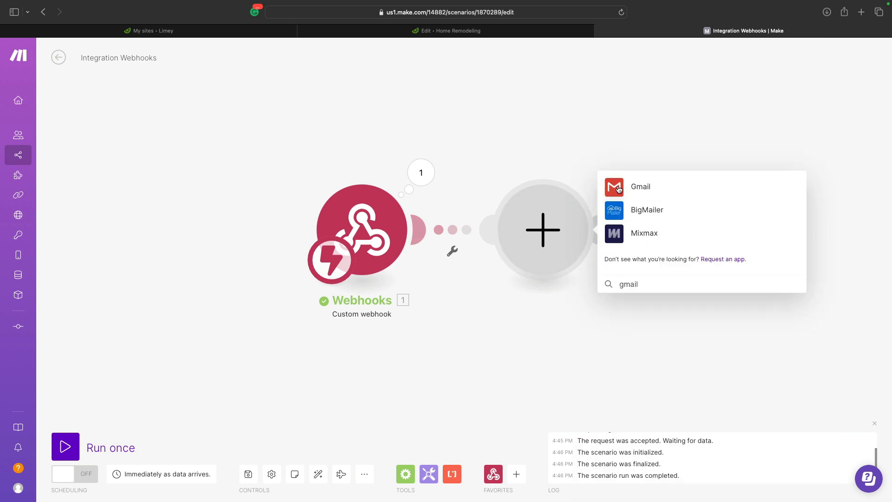
{"action": "left_click", "coordinate": [634, 185]}
{"action": "left_click", "coordinate": [650, 298]}
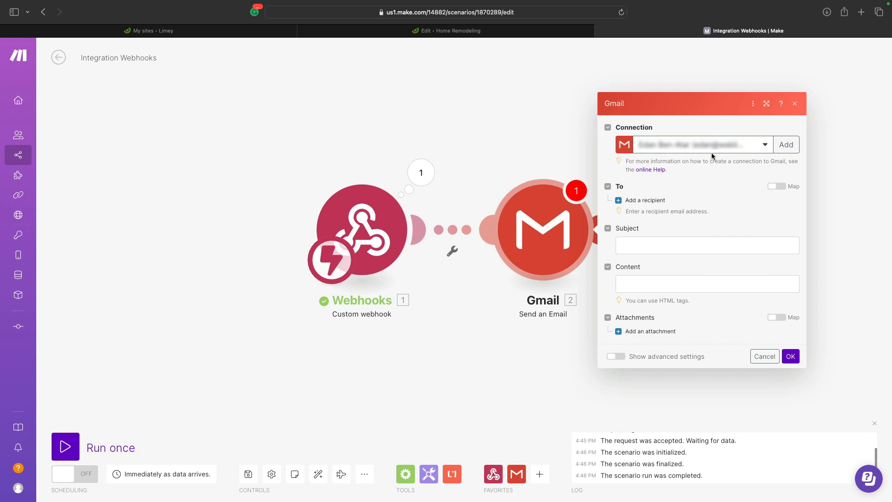
{"action": "left_click", "coordinate": [651, 245]}
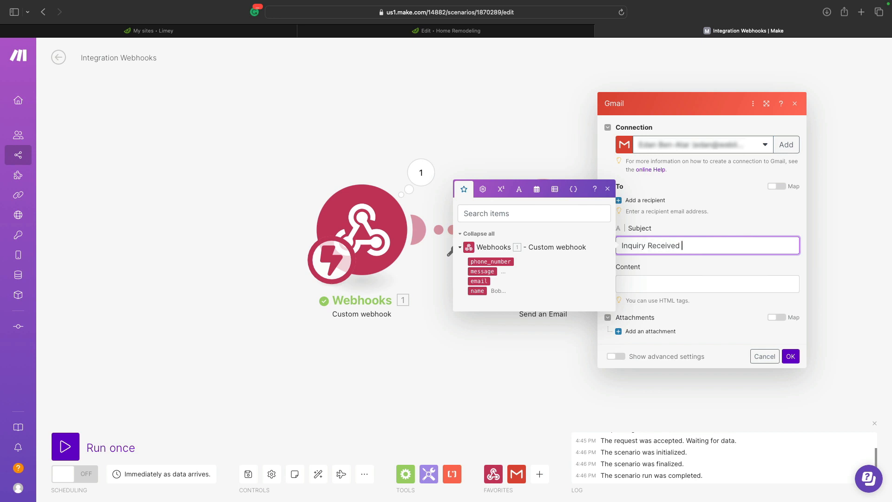
{"action": "type", "text": "Inquiry Received!"}
{"action": "key", "text": "ctrl+super+space"}
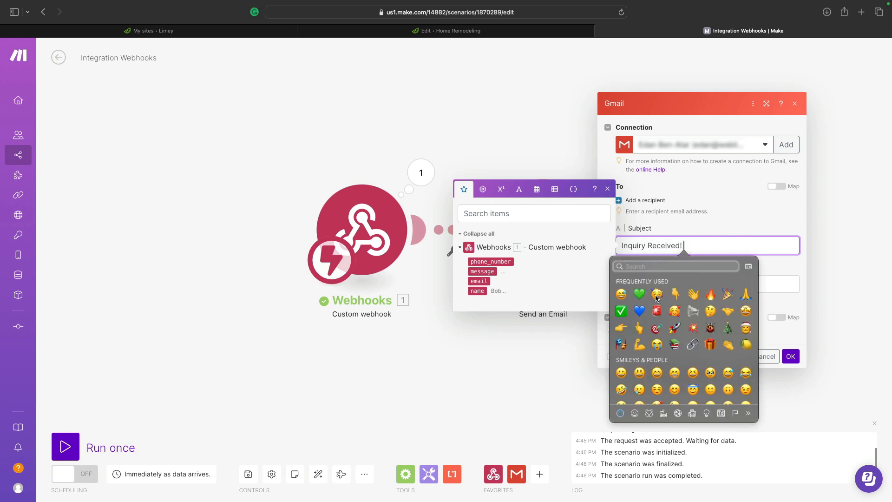
{"action": "left_click", "coordinate": [656, 296]}
- Write the body 'Hi there! You just received a lead from Limey.' with a mapped Name field
{"action": "left_click", "coordinate": [629, 284]}
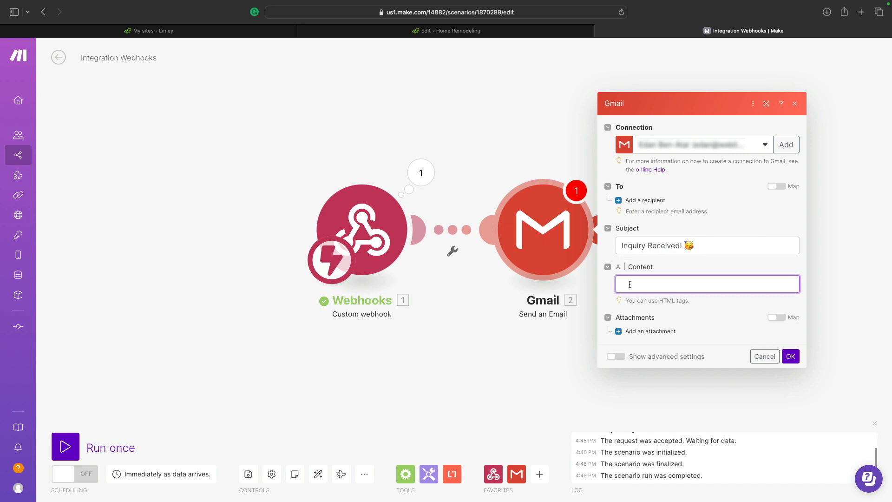
{"action": "type", "text": "Hi there!"}
{"action": "key", "text": "Return"}
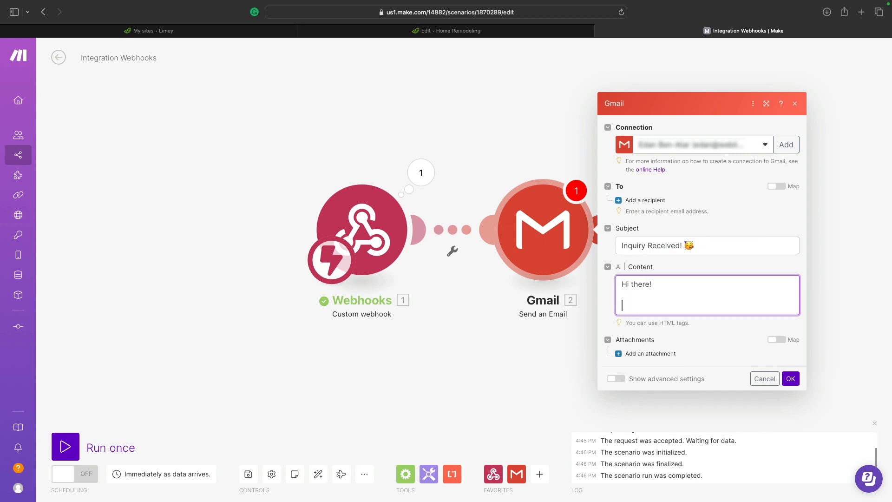
{"action": "type", "text": "You just received a lead from Limey"}
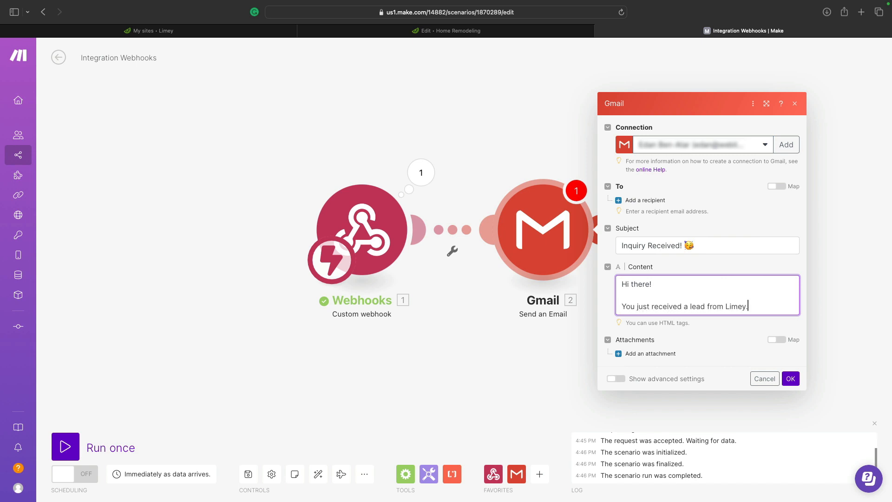
{"action": "type", "text": "."}
{"action": "key", "text": "Return"}
{"action": "key", "text": "Return"}
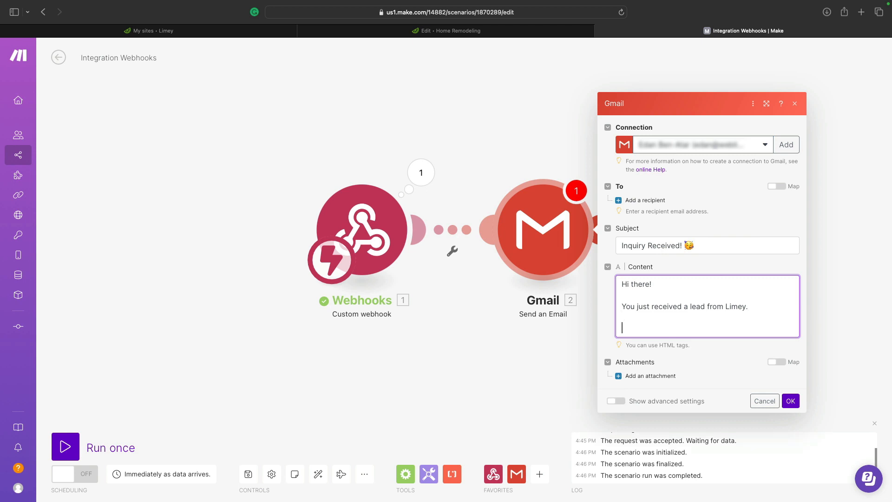
{"action": "left_click", "coordinate": [628, 325]}
{"action": "left_click_drag", "start_coordinate": [477, 353], "coordinate": [645, 307]}
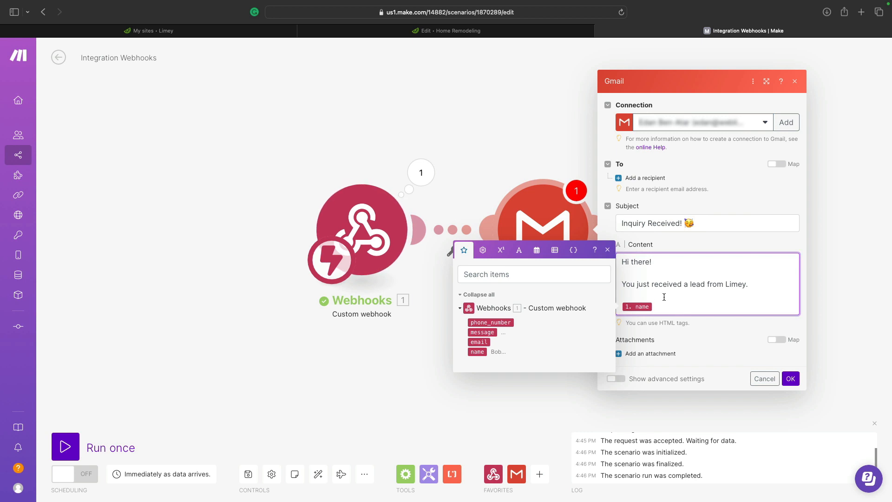
{"action": "type", "text": "Name:"}
- Add the recipient's e-mail address and confirm the Gmail module
{"action": "left_click", "coordinate": [649, 178]}
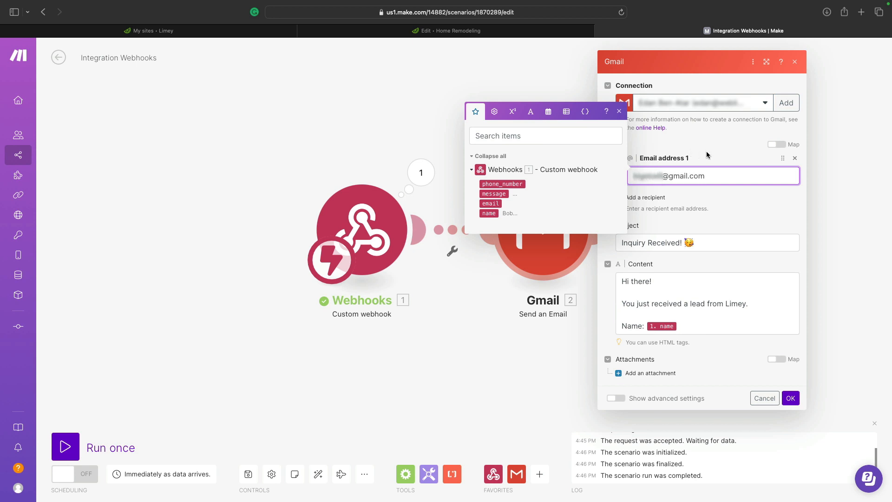
{"action": "left_click", "coordinate": [790, 398]}
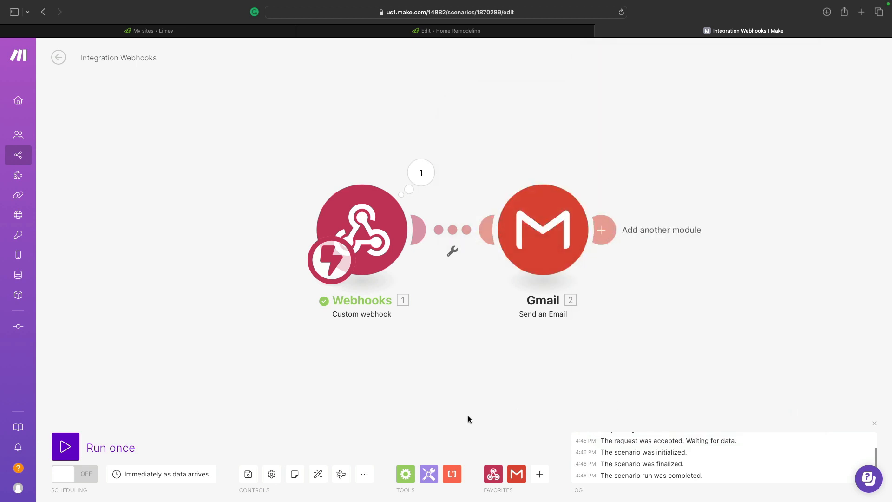
- Save and run the scenario once, submit a new test name via the Limey form, and open Gmail
{"action": "left_click", "coordinate": [249, 478]}
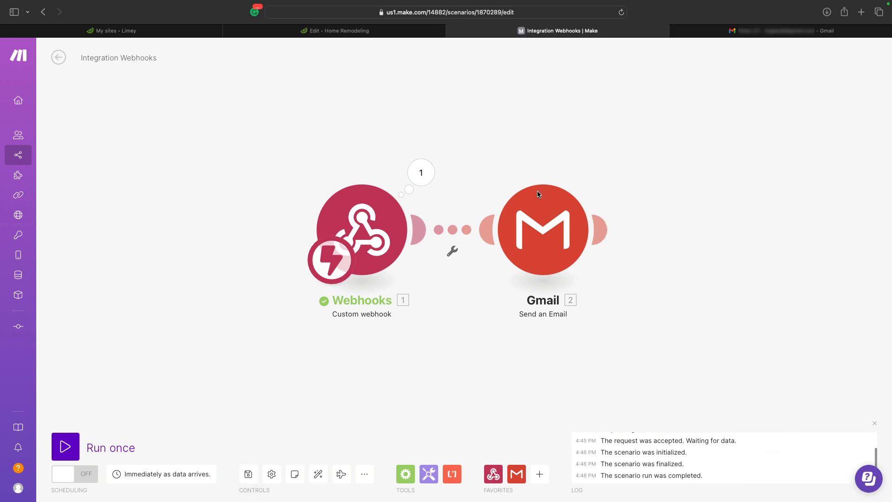
{"action": "left_click", "coordinate": [66, 446]}
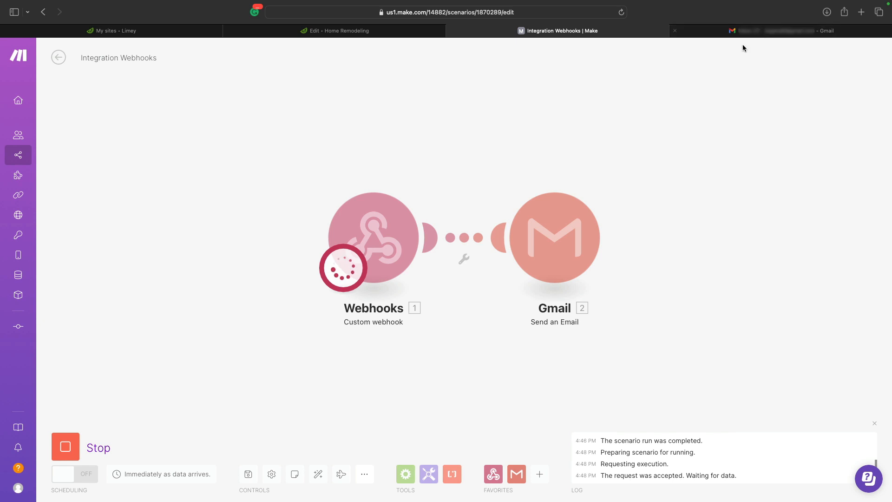
{"action": "left_click", "coordinate": [361, 33]}
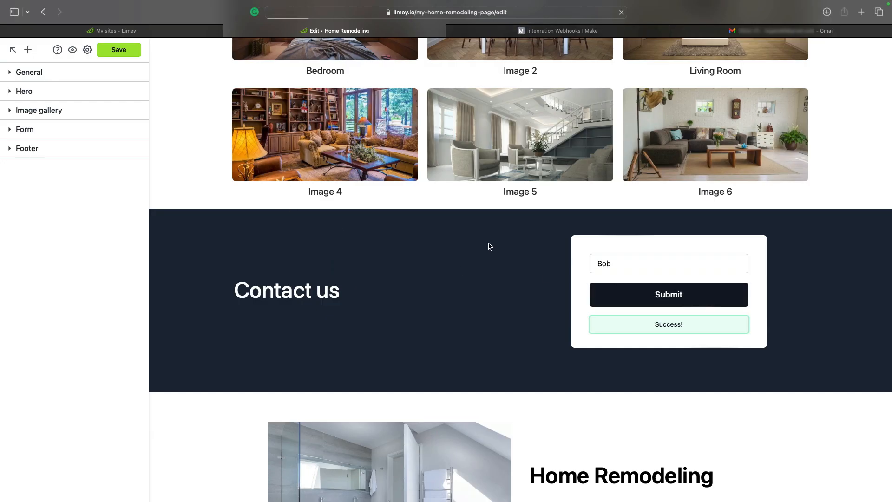
{"action": "left_click", "coordinate": [608, 264]}
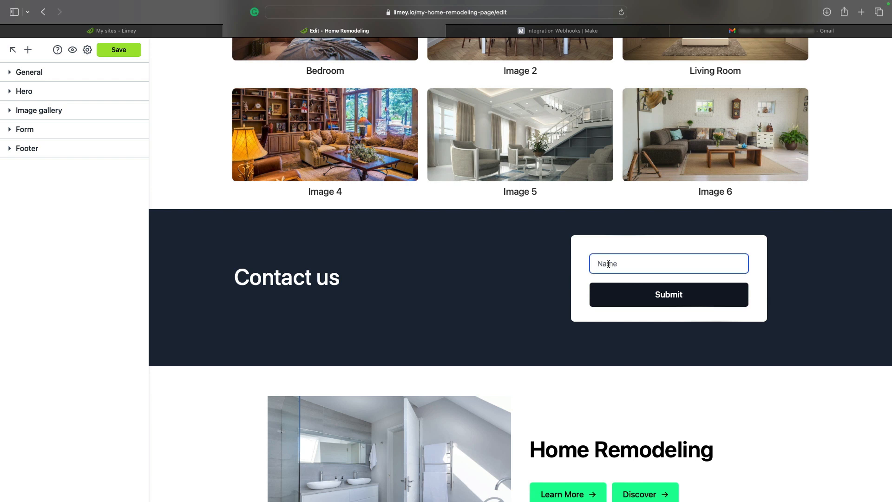
{"action": "type", "text": "Jennifer"}
{"action": "left_click", "coordinate": [683, 295]}
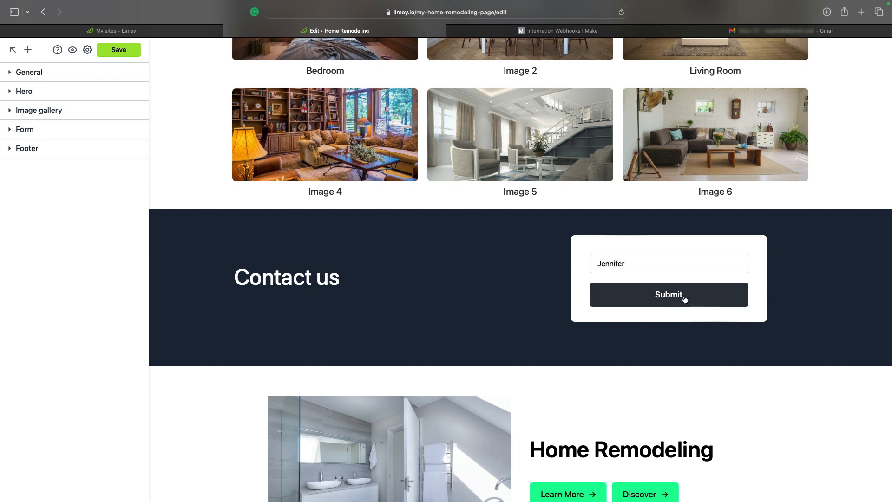
{"action": "scroll", "coordinate": [654, 224], "scroll_direction": "up", "scroll_amount": 2}
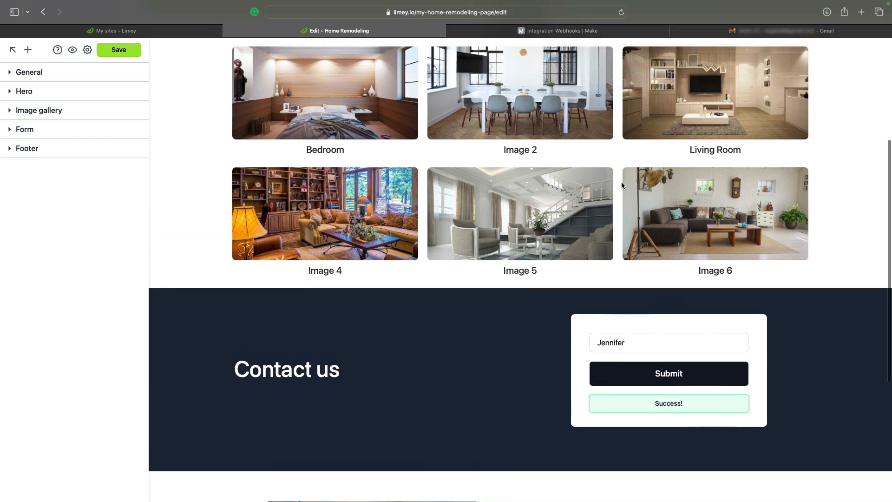
{"action": "left_click", "coordinate": [751, 31]}
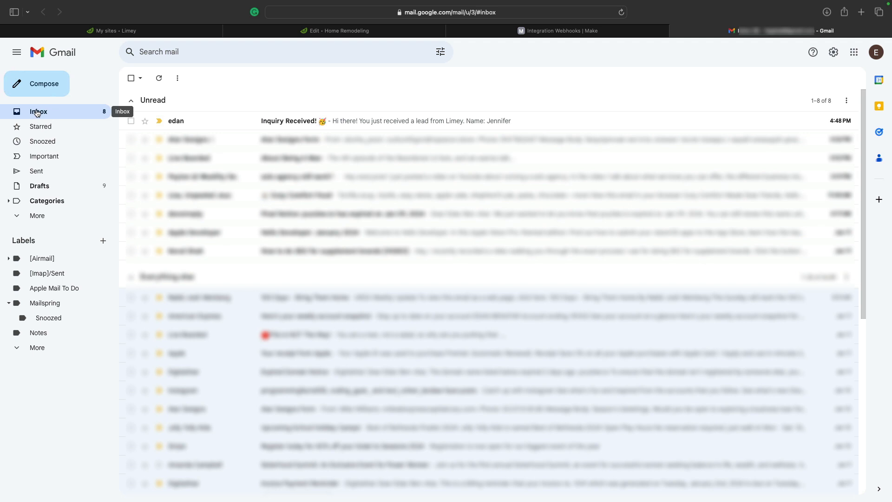
- Open the Inquiry Received! email and highlight the Limey lead sentence showing the submitted name
{"action": "left_click", "coordinate": [208, 123]}
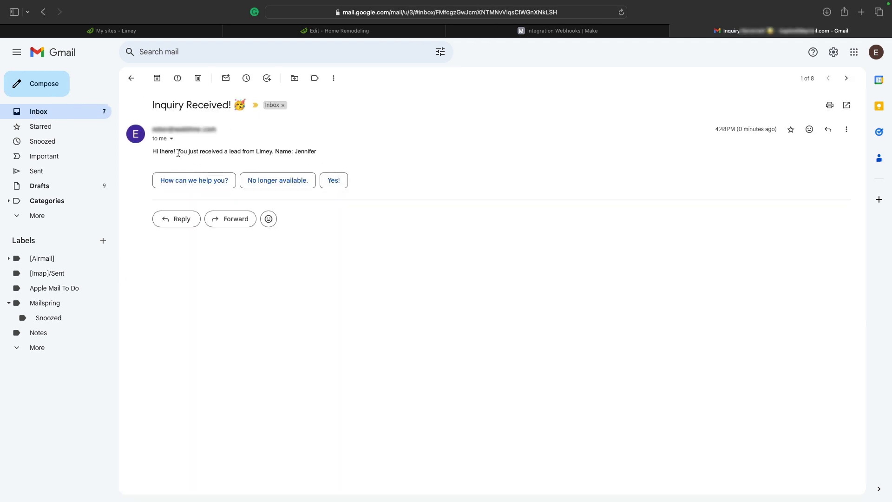
{"action": "left_click_drag", "start_coordinate": [158, 153], "coordinate": [295, 153]}
{"action": "left_click", "coordinate": [243, 154]}
{"action": "left_click_drag", "start_coordinate": [181, 152], "coordinate": [304, 153]}
{"action": "left_click", "coordinate": [235, 154]}
{"action": "left_click", "coordinate": [291, 152]}
{"action": "left_click", "coordinate": [303, 152]}
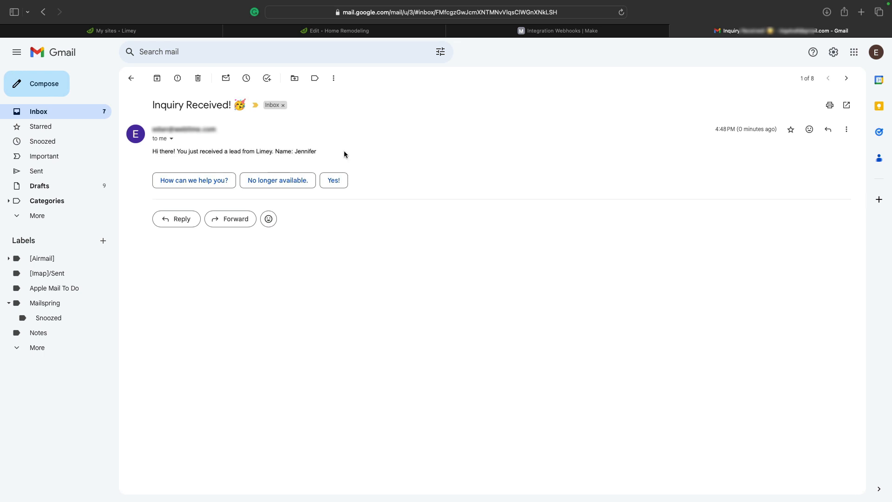